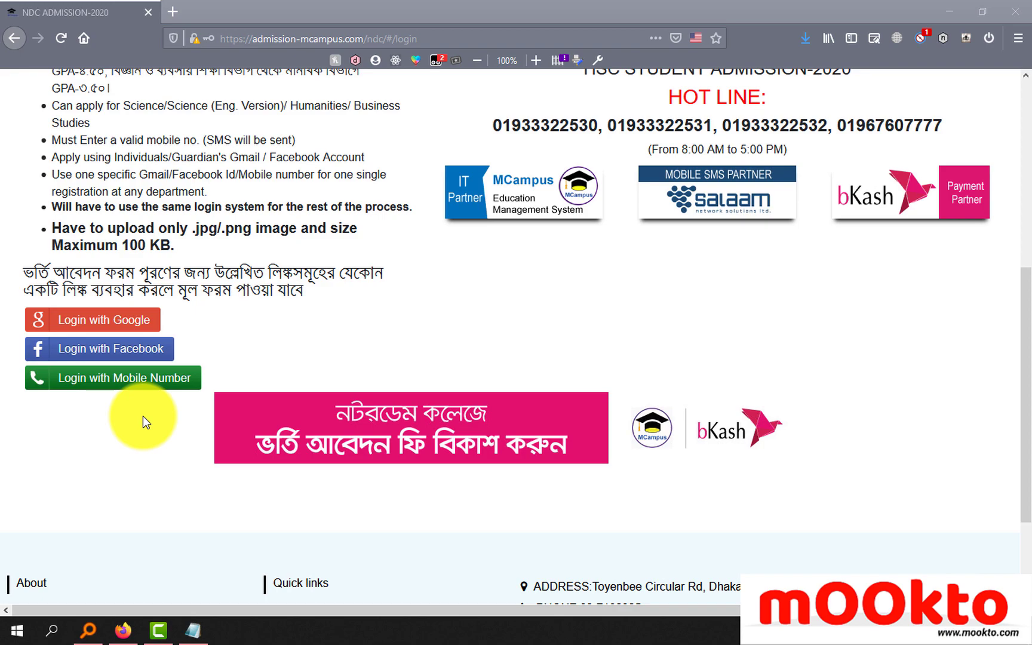
Log in to the Notre Dame College admission site with the mobile number and the pass code.
left_click(138, 387)
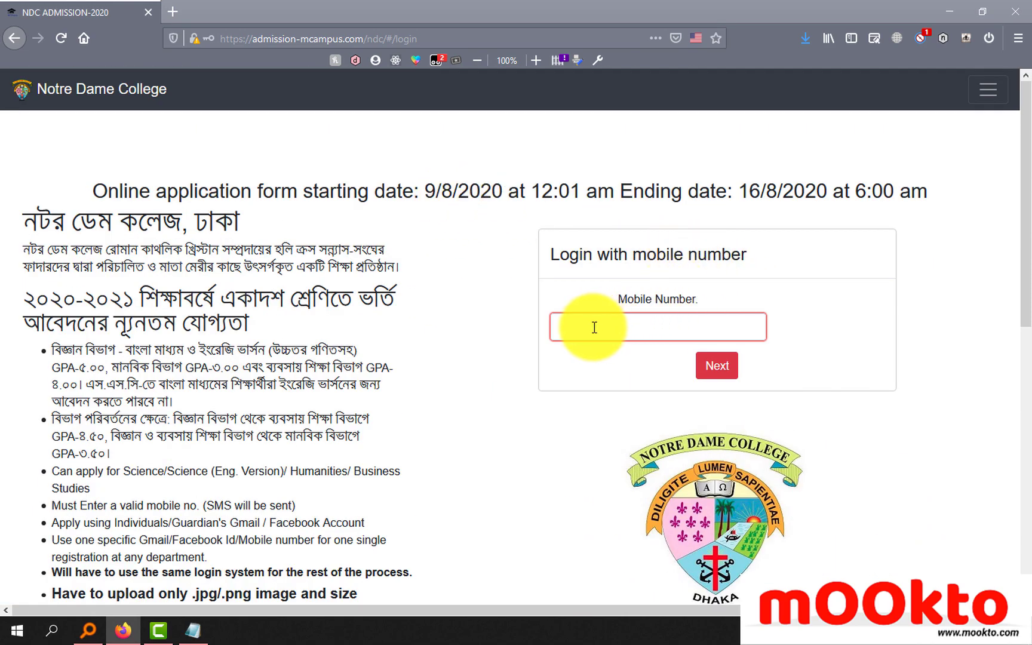
left_click(594, 327)
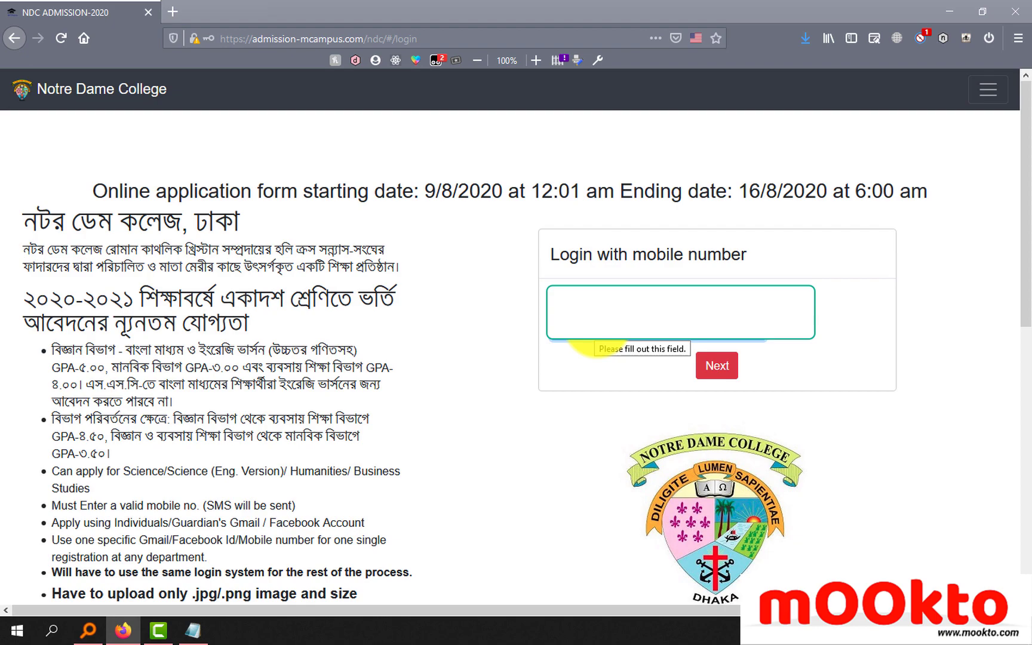
left_click(719, 364)
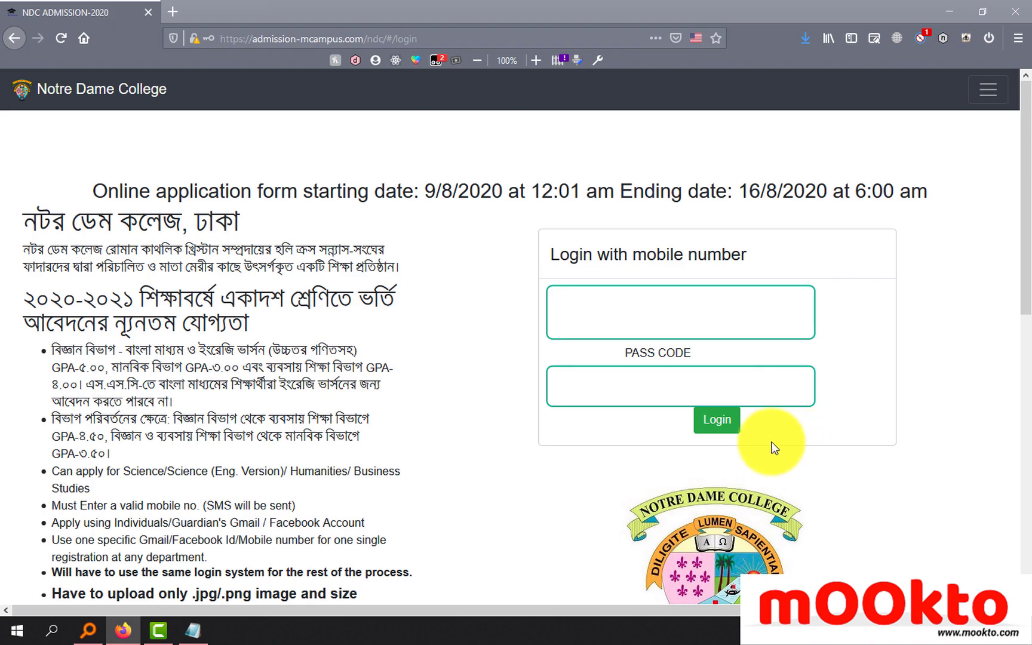
left_click(726, 421)
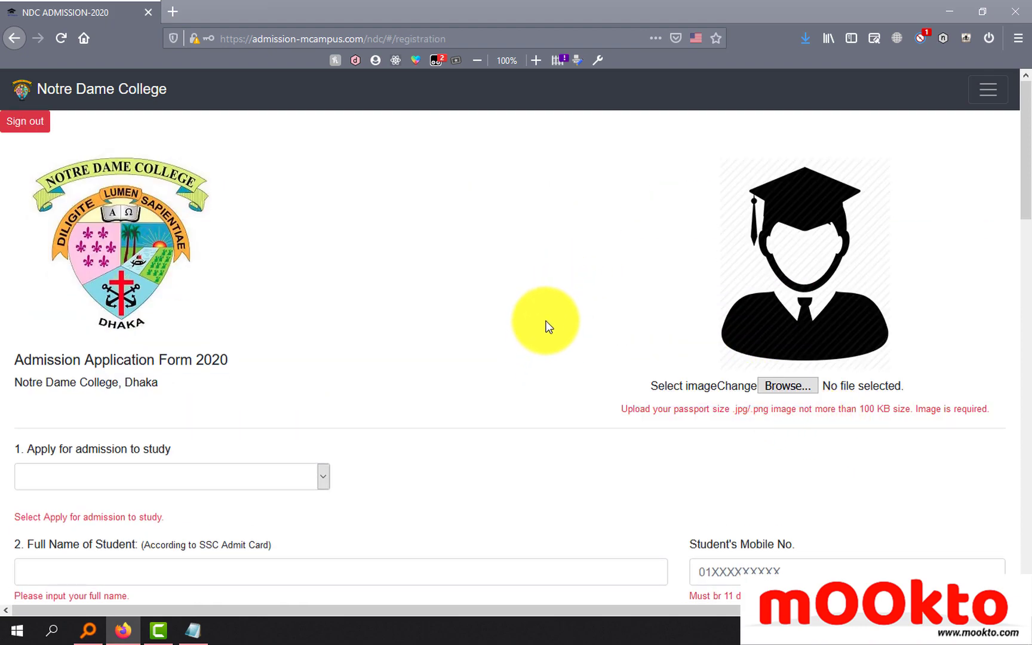
Look over the admission application form, its image upload field and the study options offered under Apply for admission to study.
scroll(549, 327, "down", 3)
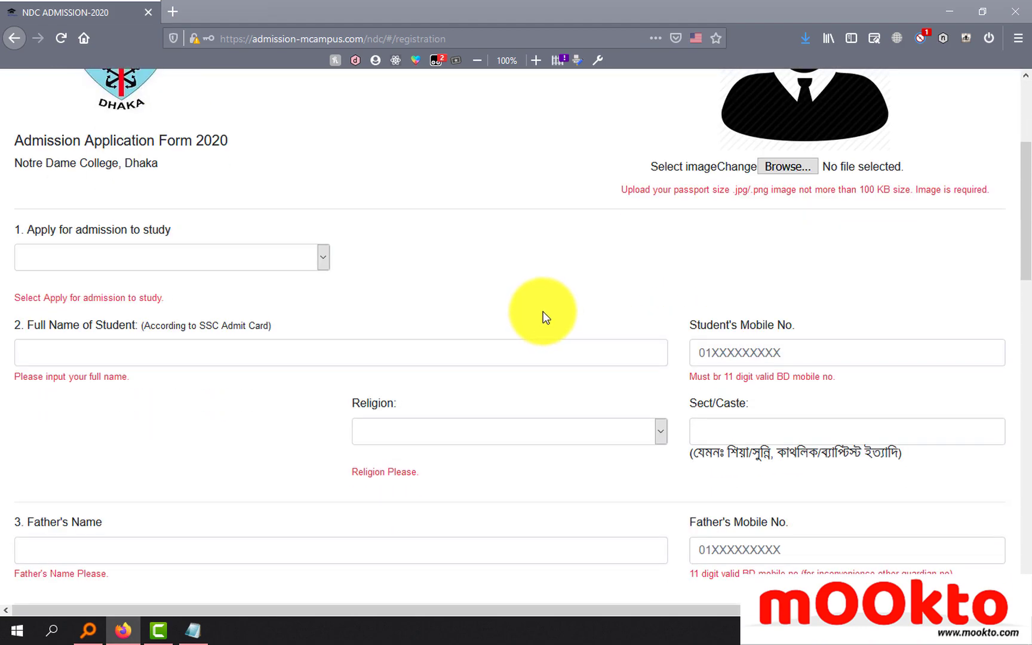
scroll(543, 312, "down", 7)
scroll(553, 306, "up", 10)
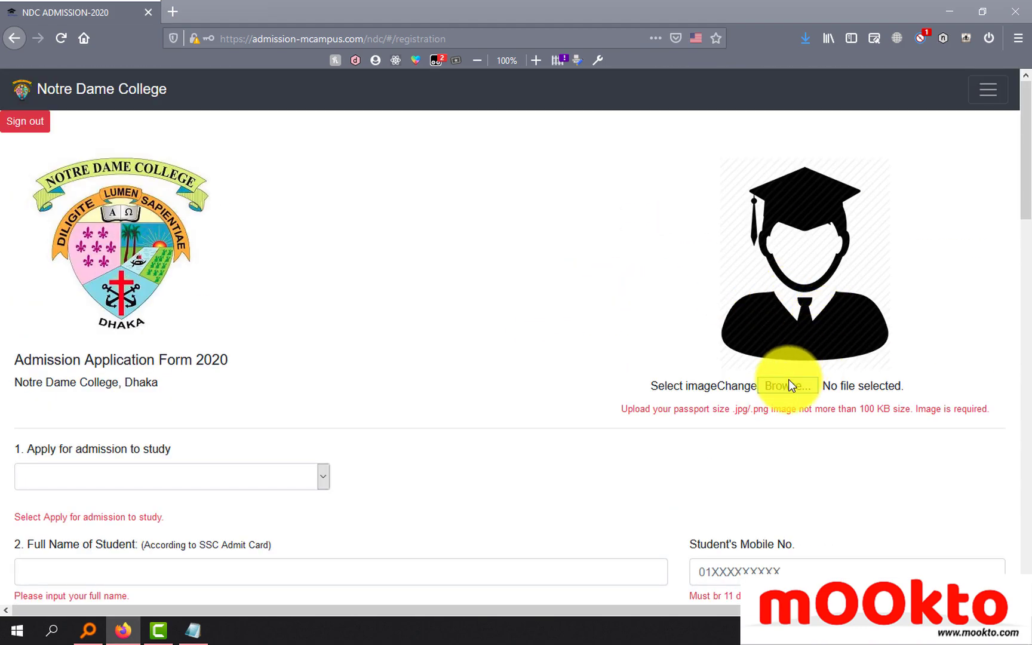
scroll(584, 347, "down", 3)
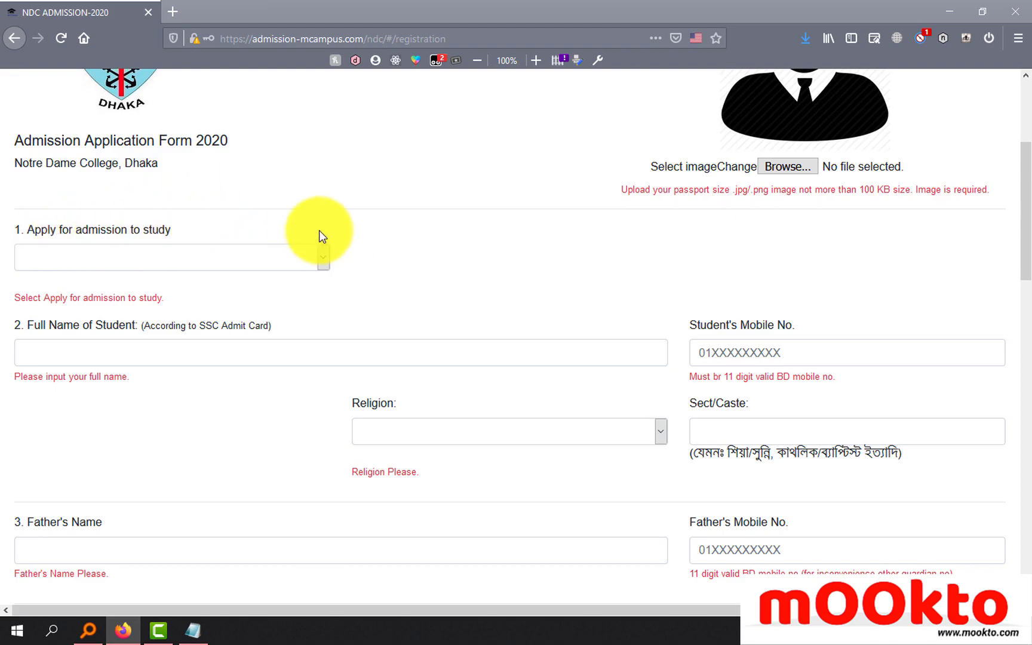
left_click(257, 257)
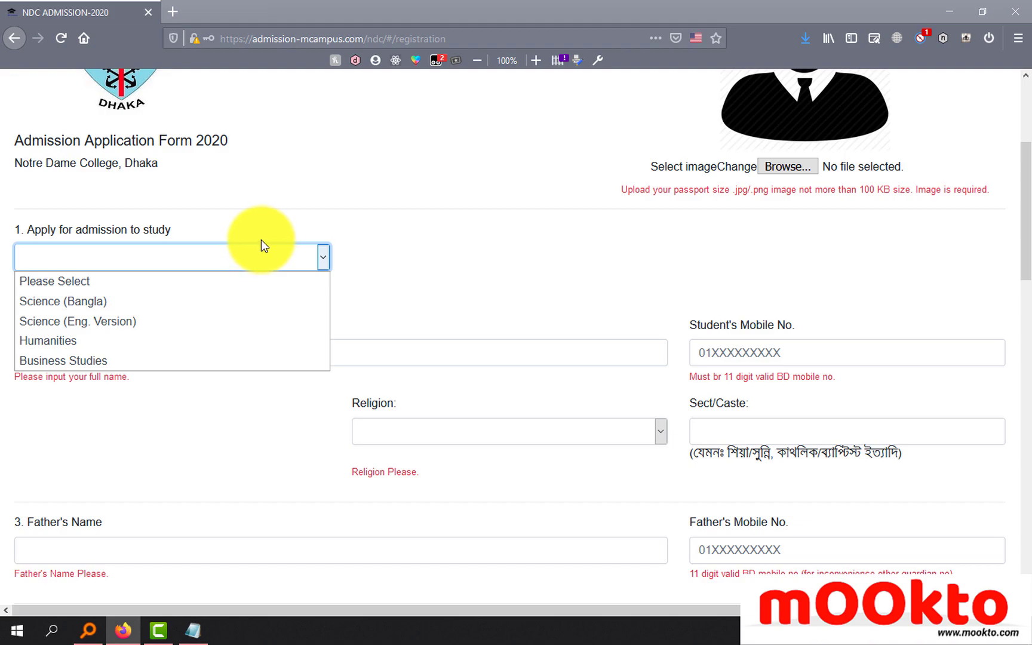
left_click(431, 216)
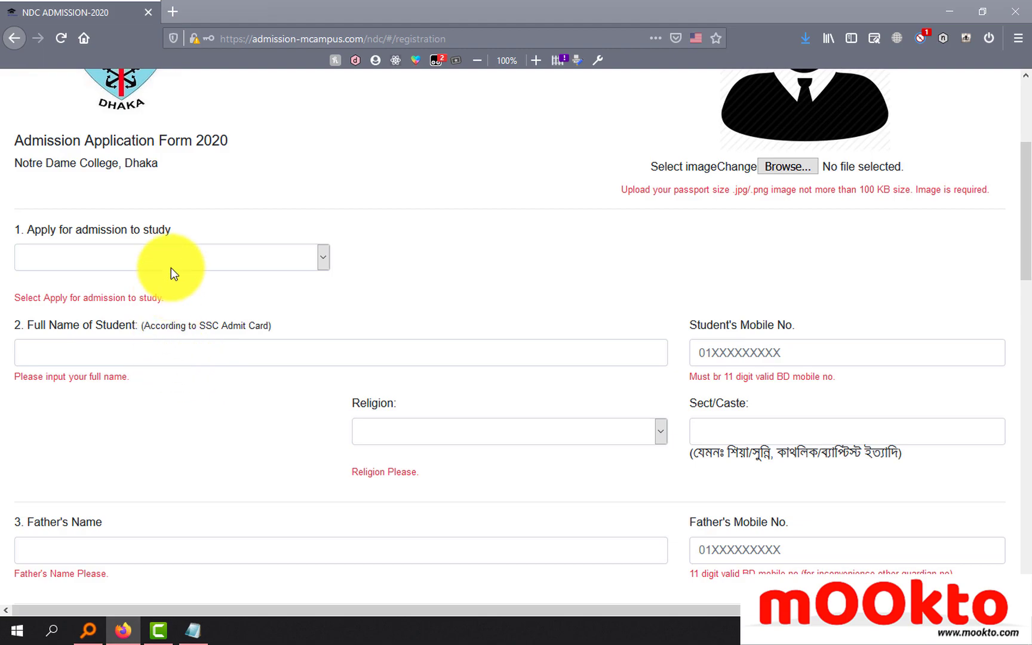
left_click(172, 12)
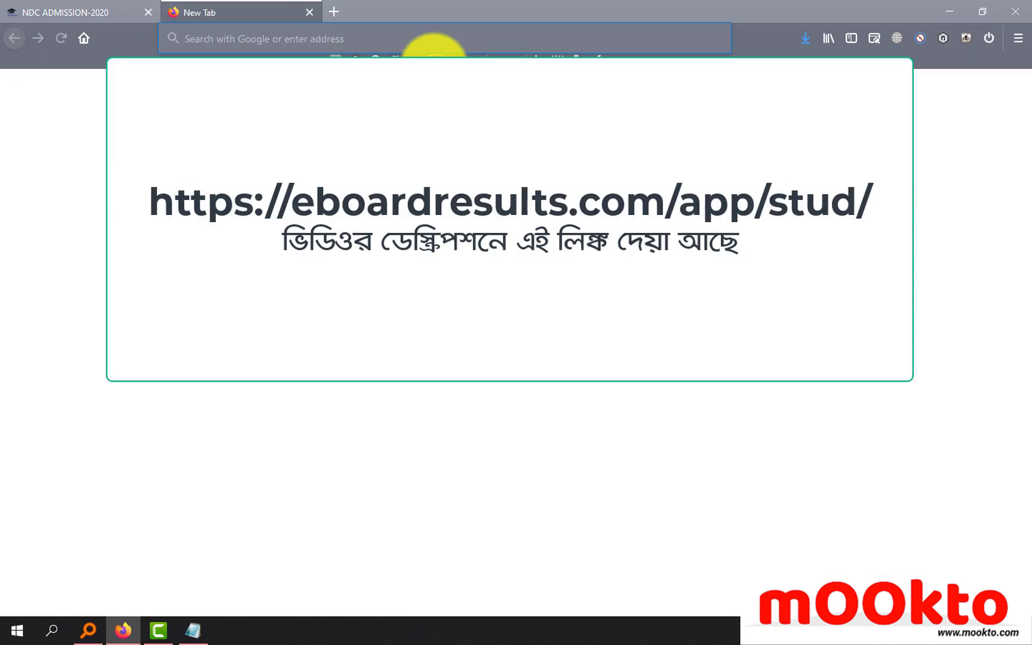
type("eboardresults.com/")
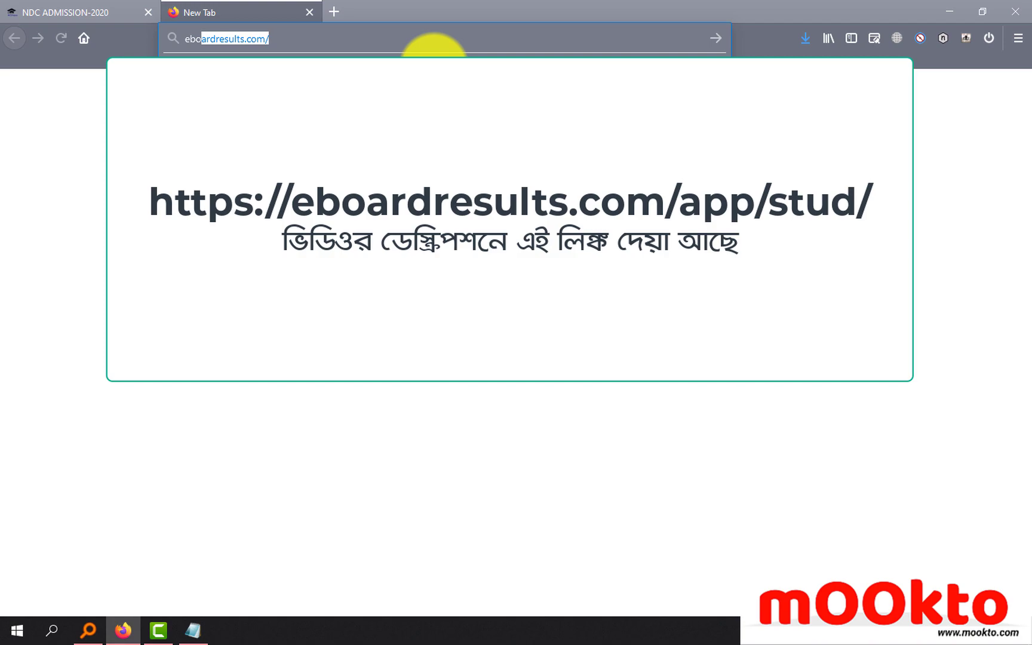
key("ctrl+a")
type("https://eboardresults.com/app/stud/")
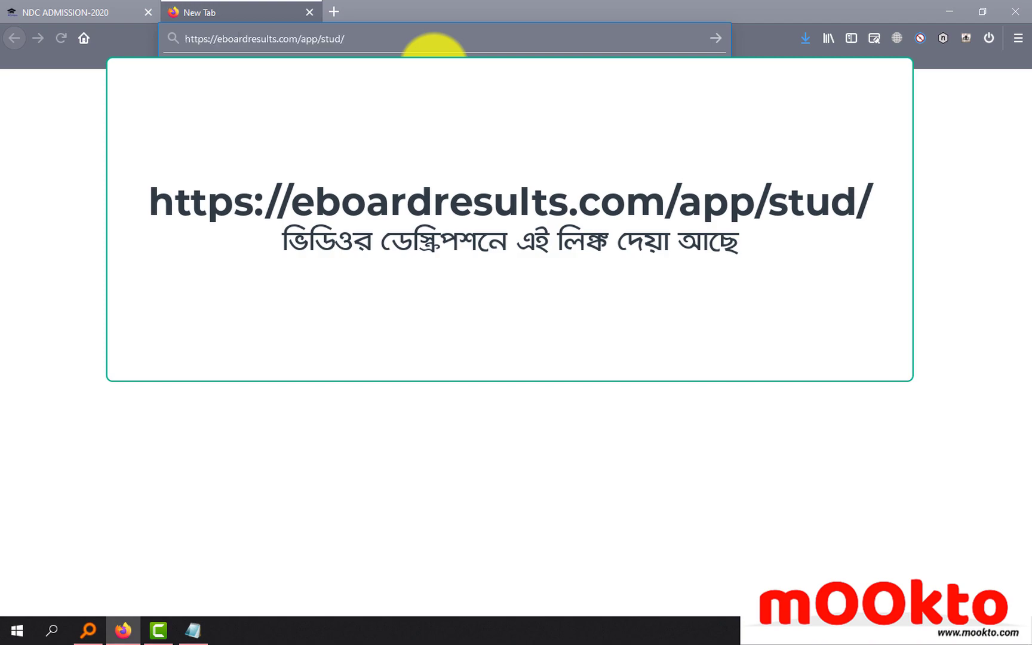
key("Return")
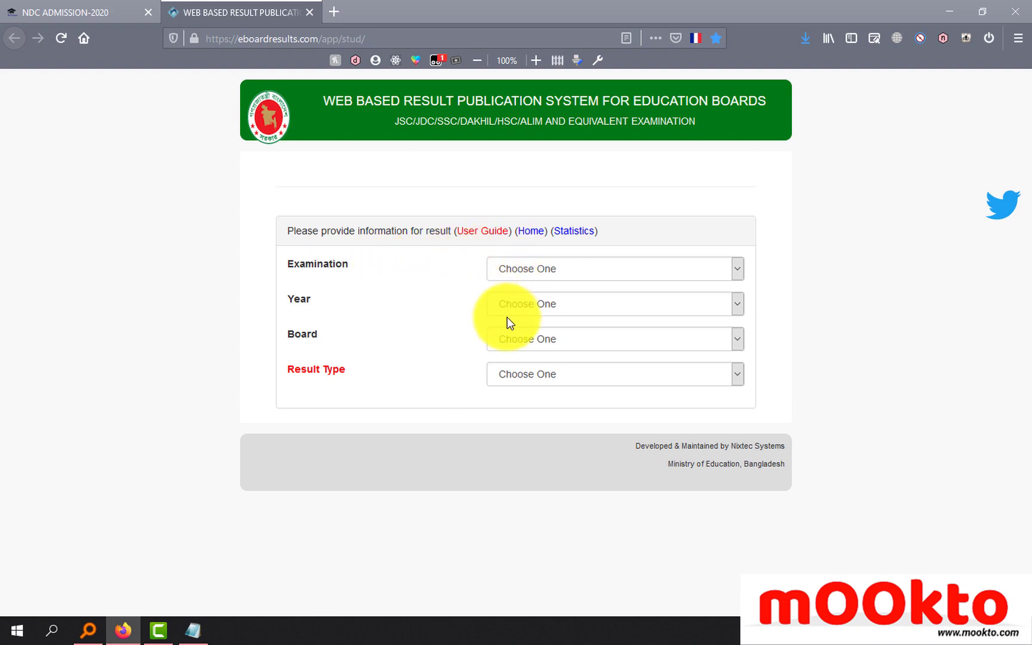
left_click(40, 8)
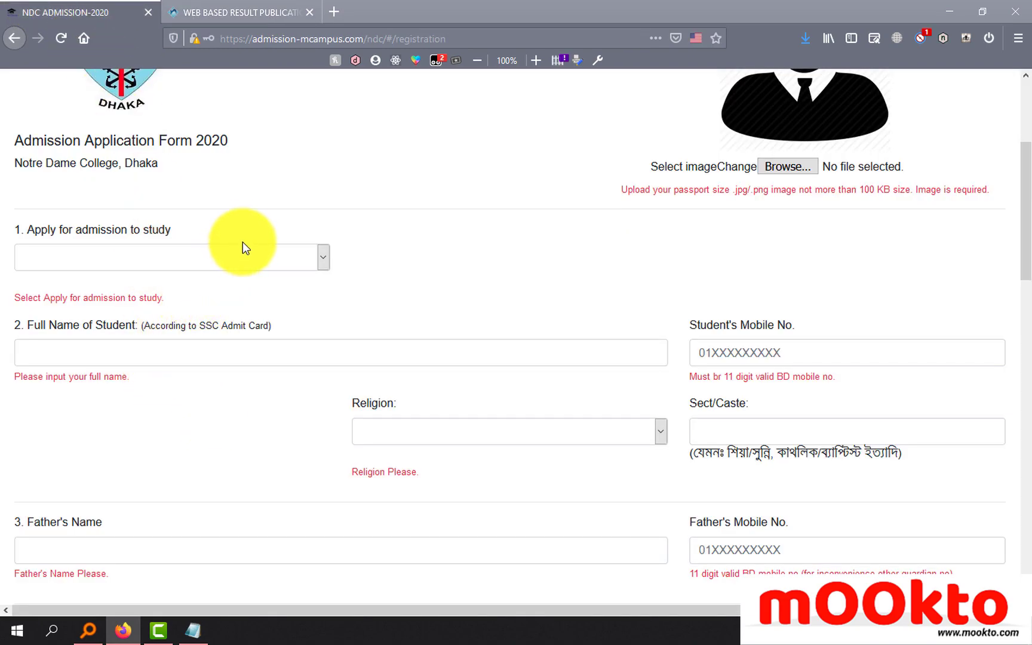
left_click(309, 13)
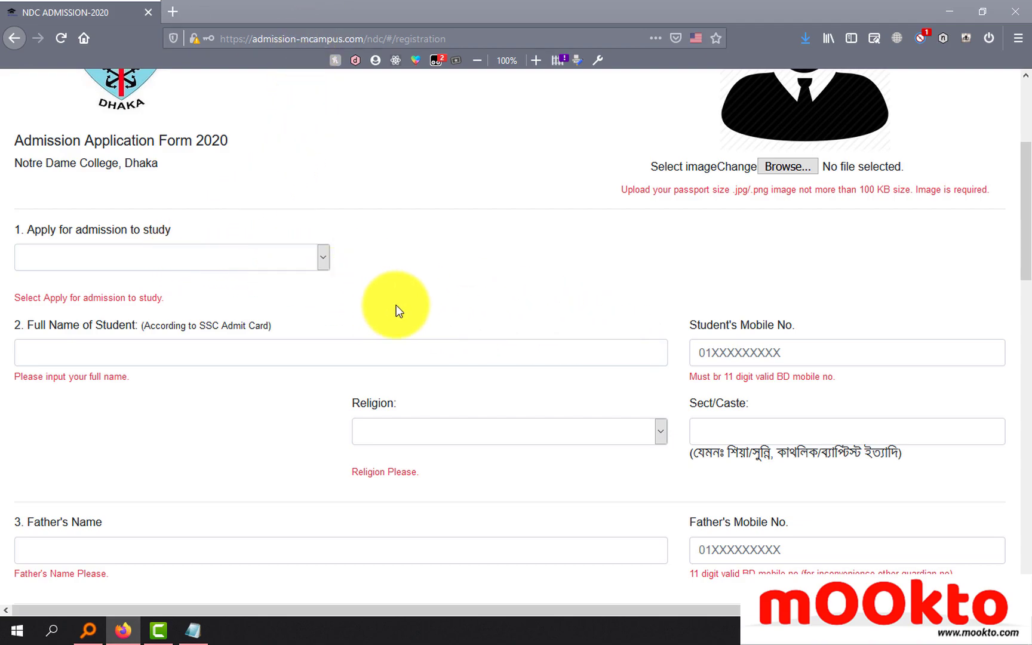
Examine the choices for Apply for admission to study and the student's Religion and Sect/Caste fields.
left_click(268, 261)
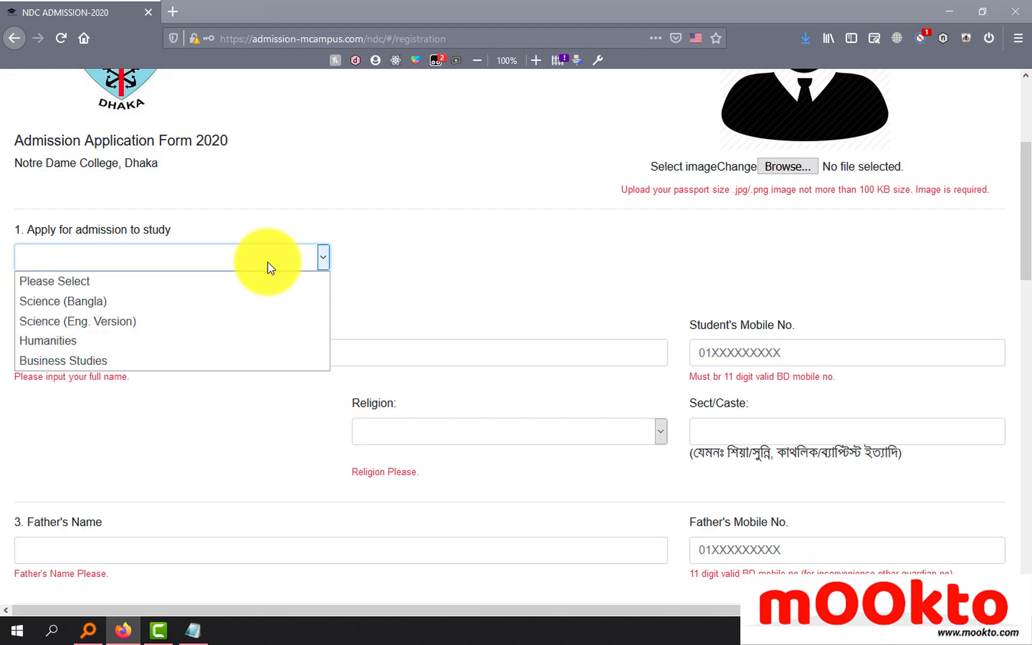
left_click(347, 267)
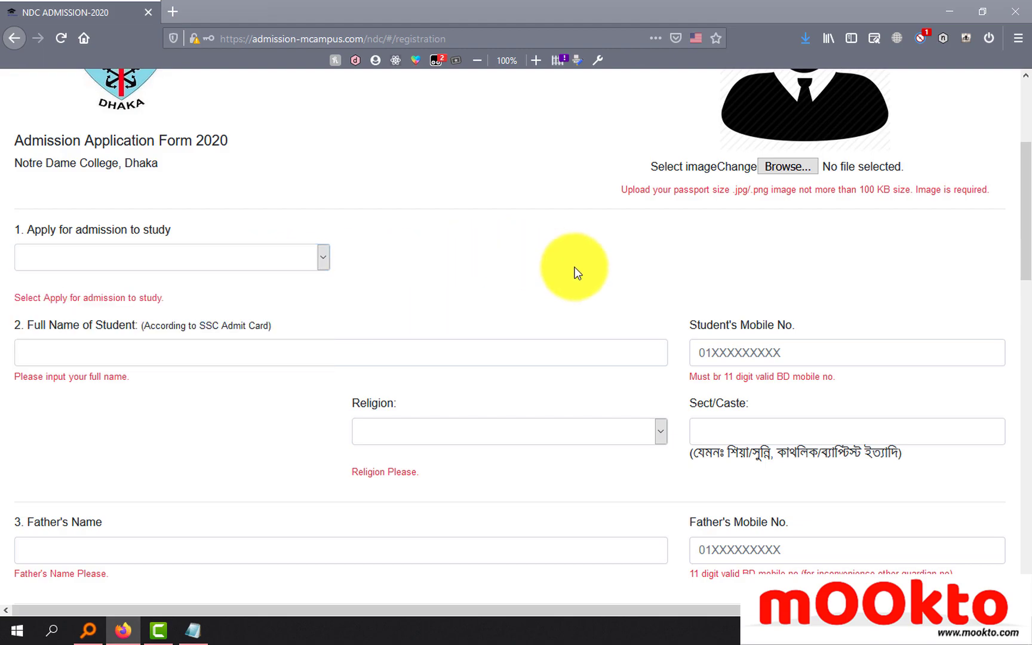
left_click(227, 259)
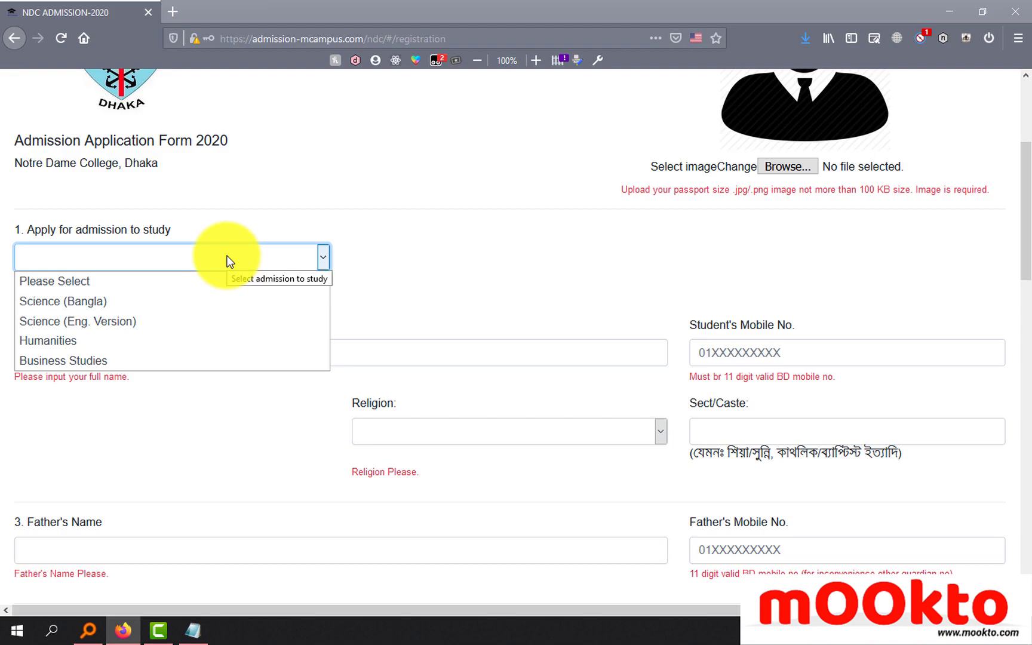
left_click(486, 267)
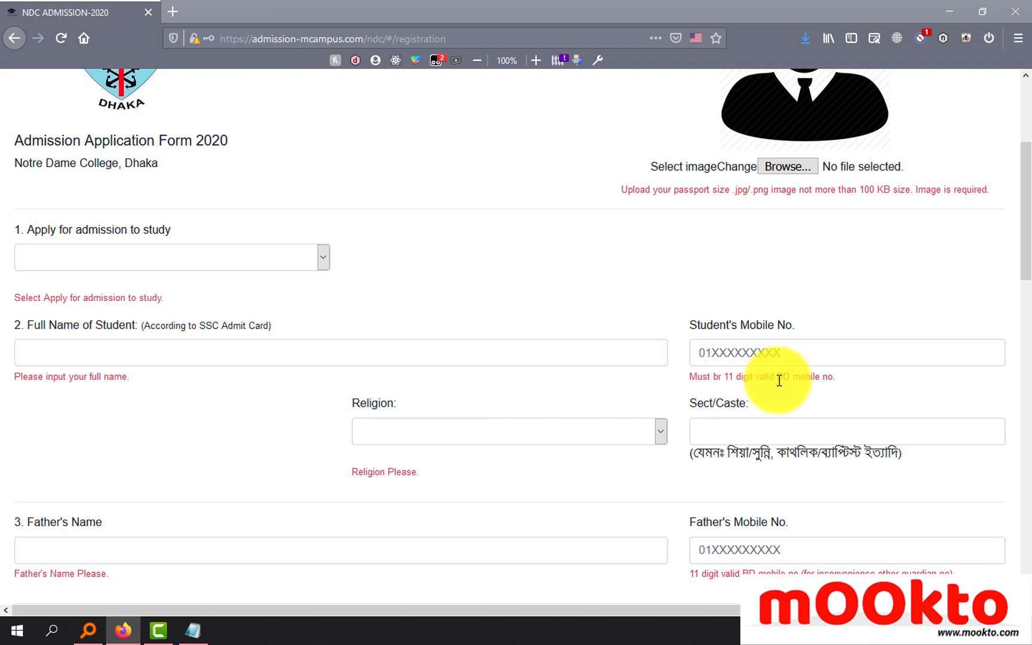
left_click(465, 431)
left_click(465, 431)
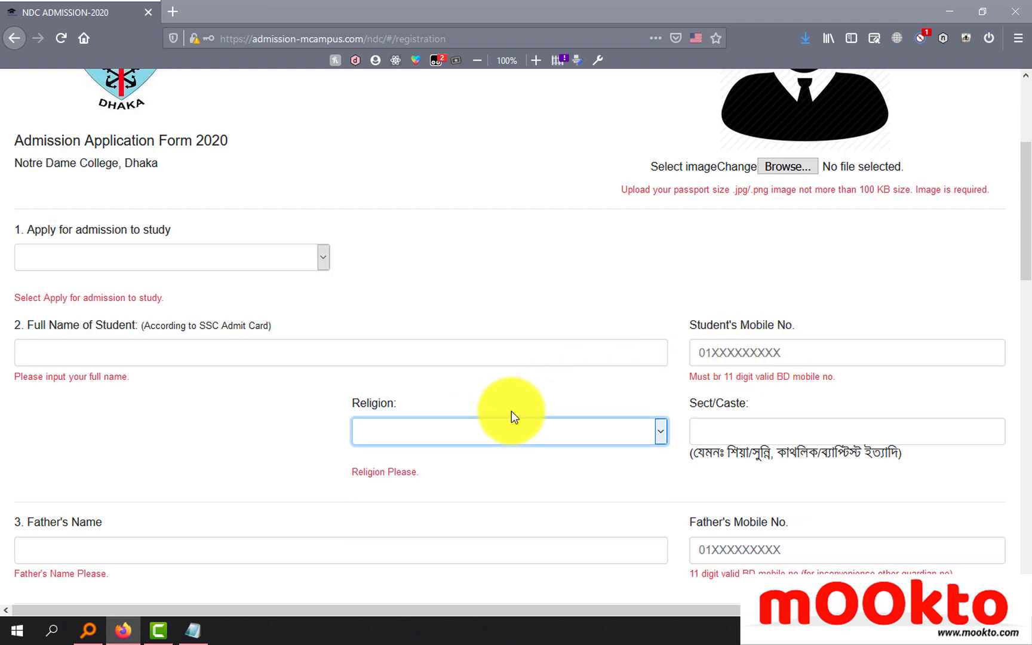
scroll(514, 415, "down", 2)
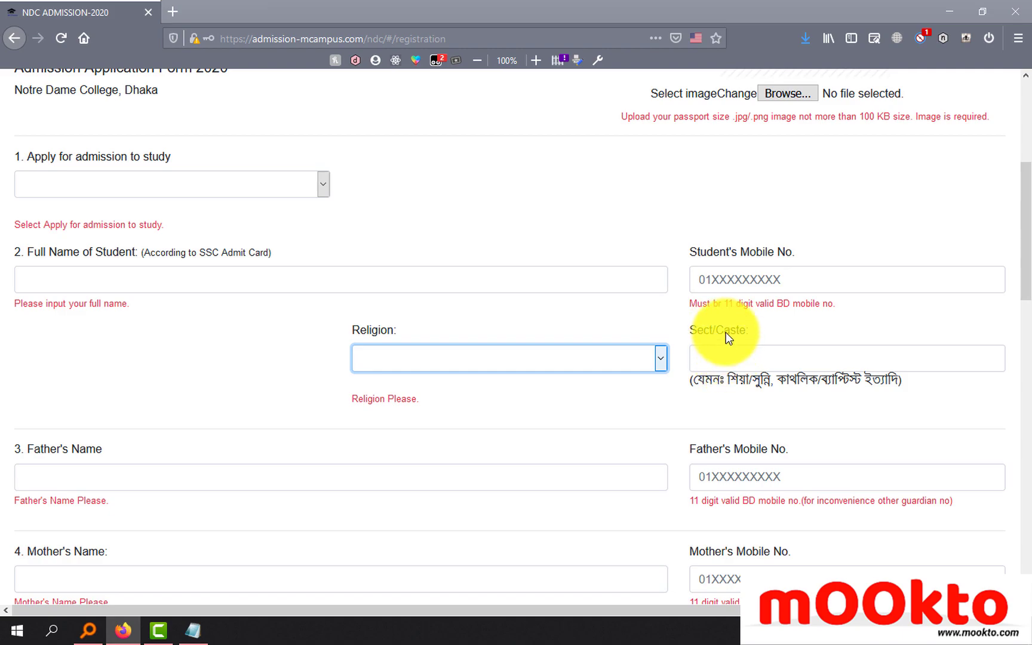
left_click(729, 355)
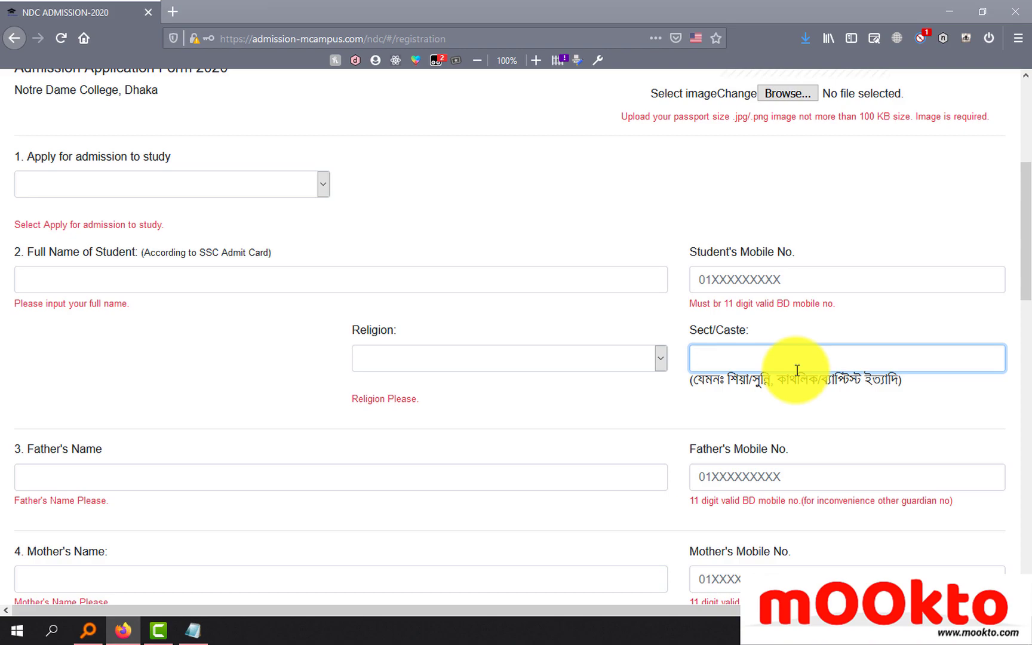
Go through the name and mobile number fields for the father and the mother.
left_click(287, 475)
scroll(330, 449, "down", 3)
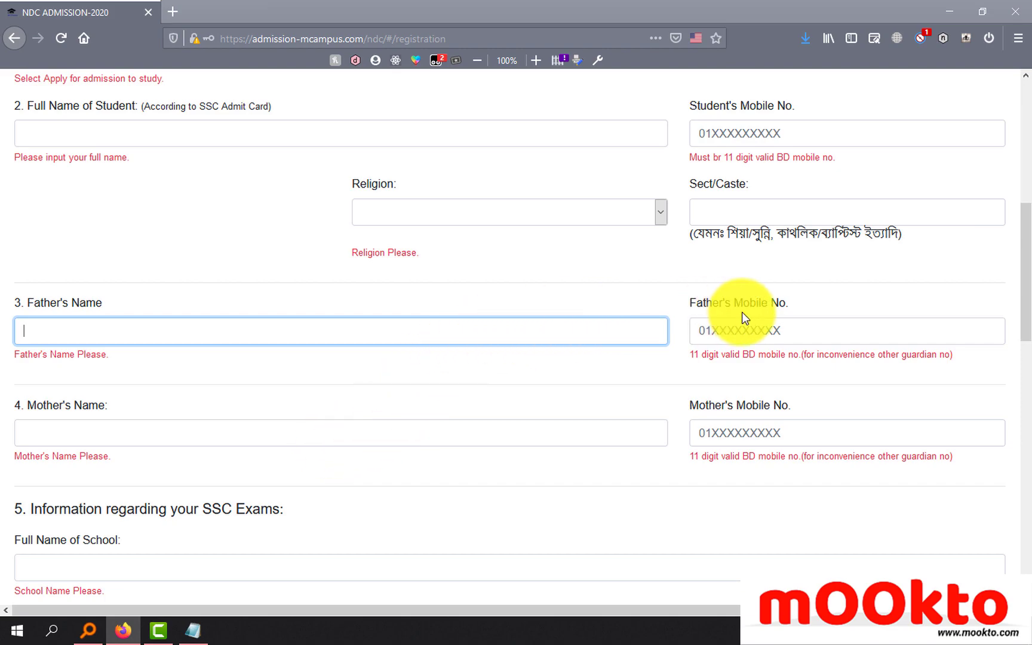
left_click(746, 331)
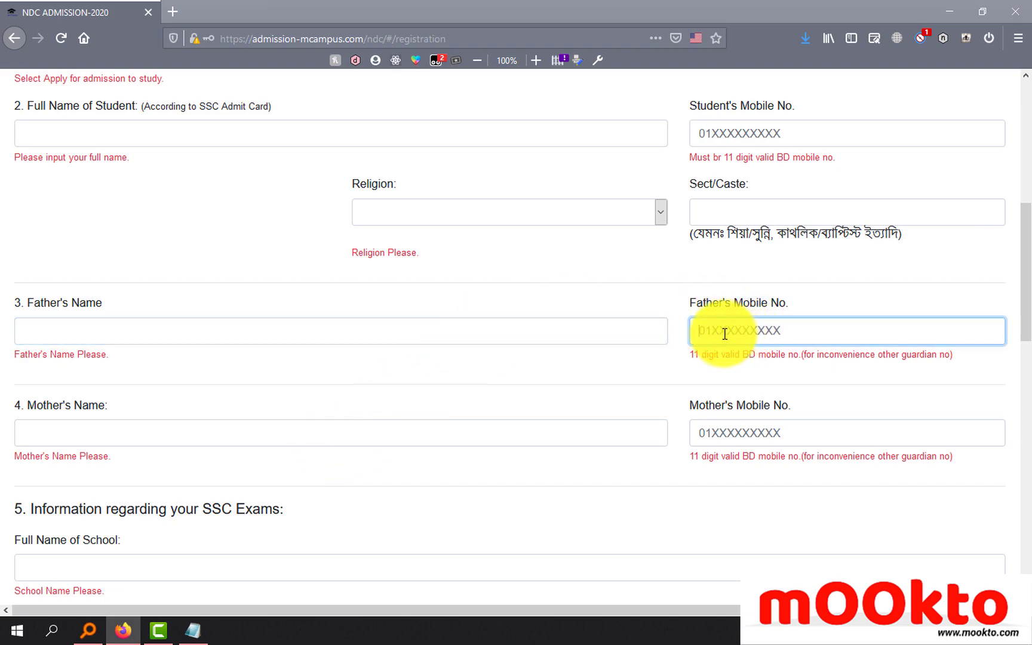
left_click(307, 429)
left_click(729, 432)
scroll(533, 449, "down", 3)
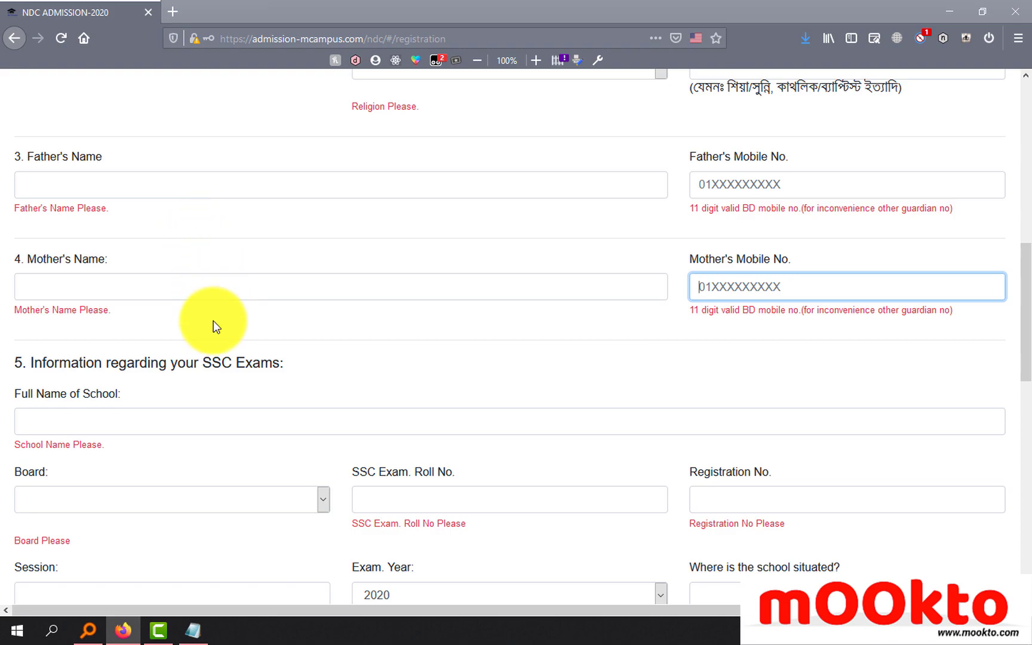
Review the SSC exam information fields, from the school's full name to the choices for where the school is situated.
left_click(108, 419)
scroll(236, 382, "down", 2)
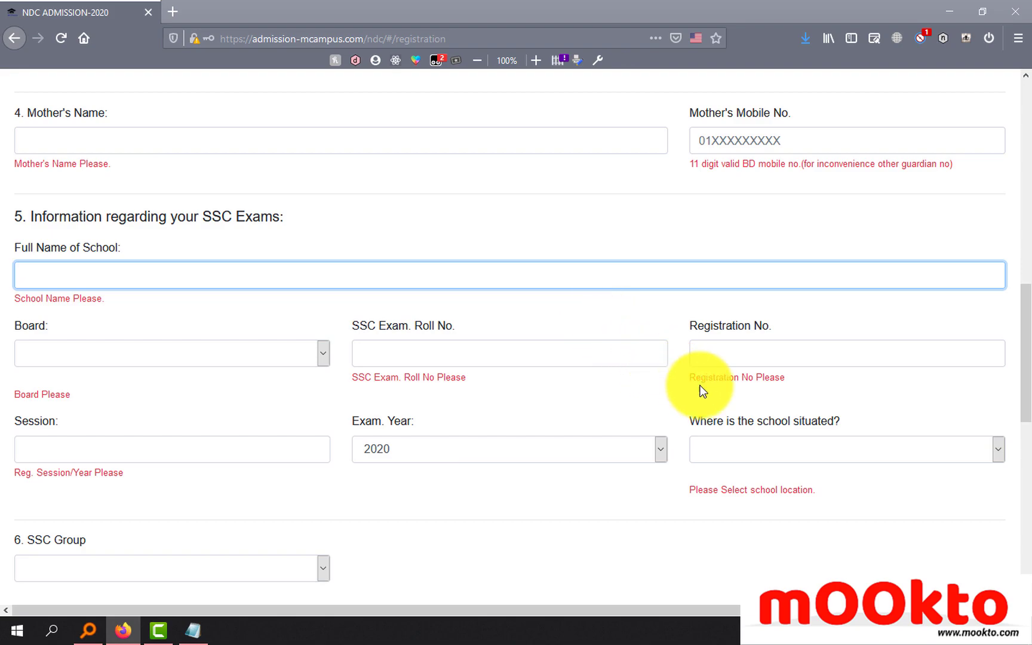
left_click(766, 457)
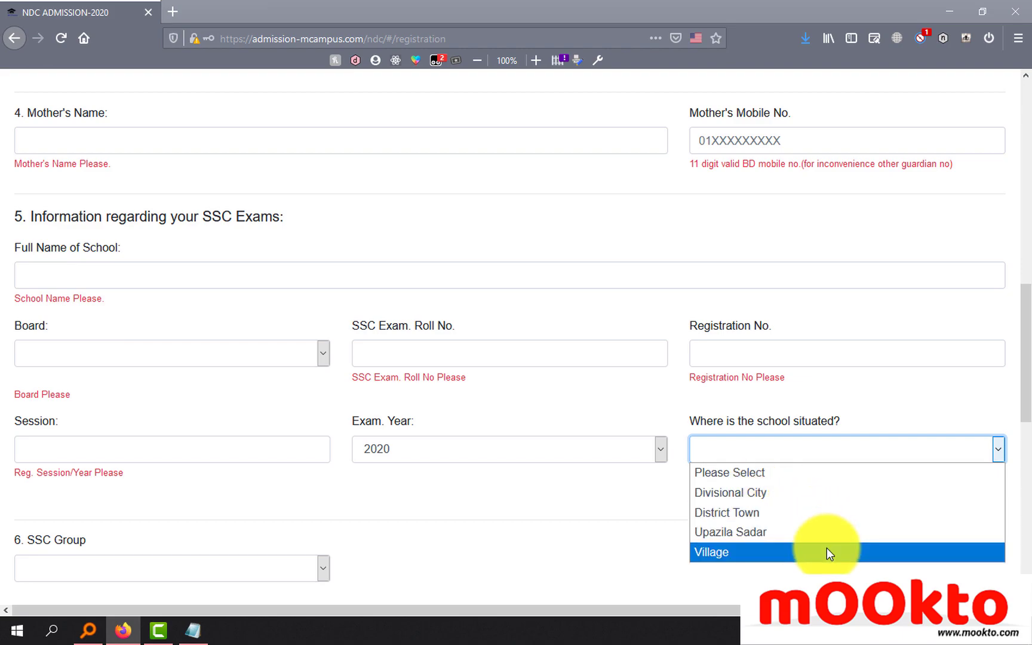
left_click(582, 528)
scroll(595, 521, "down", 1)
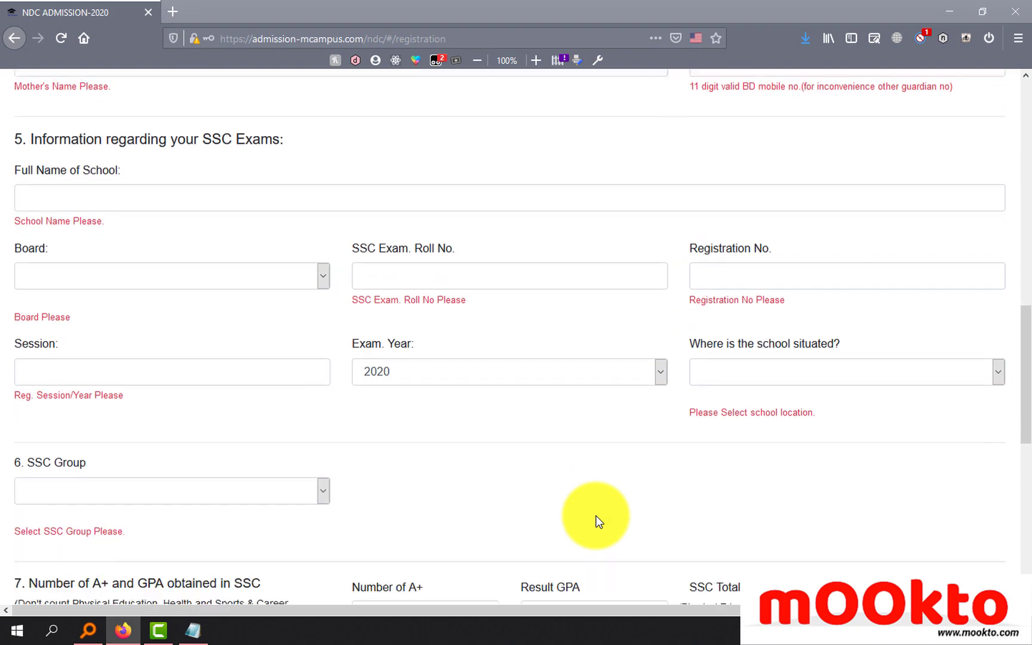
Set the SSC Group to Science.
scroll(595, 521, "down", 2)
left_click(272, 422)
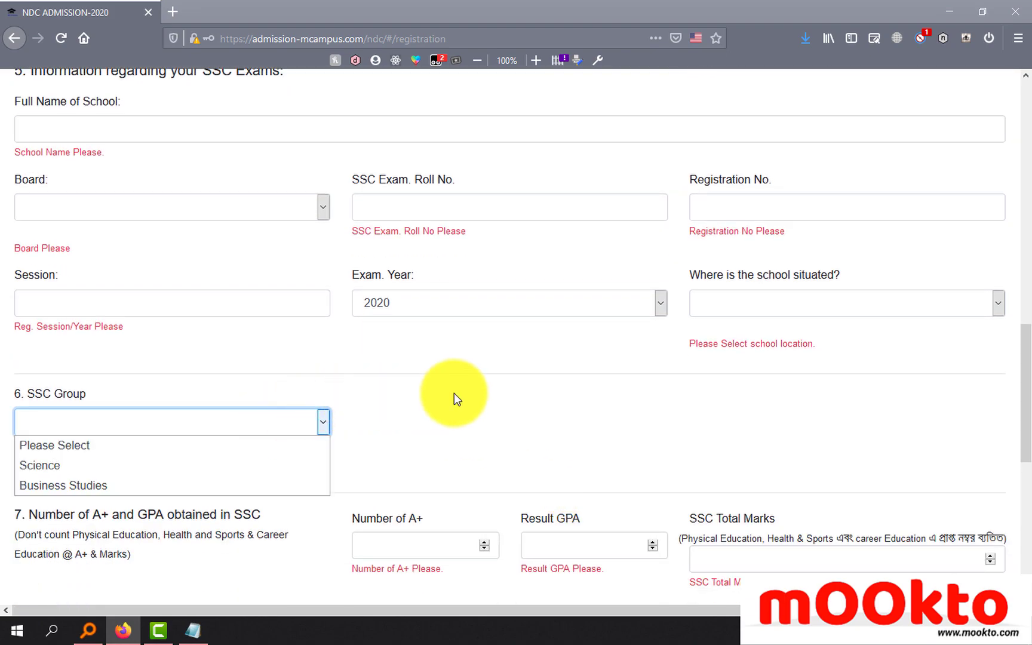
left_click(509, 399)
scroll(503, 400, "down", 3)
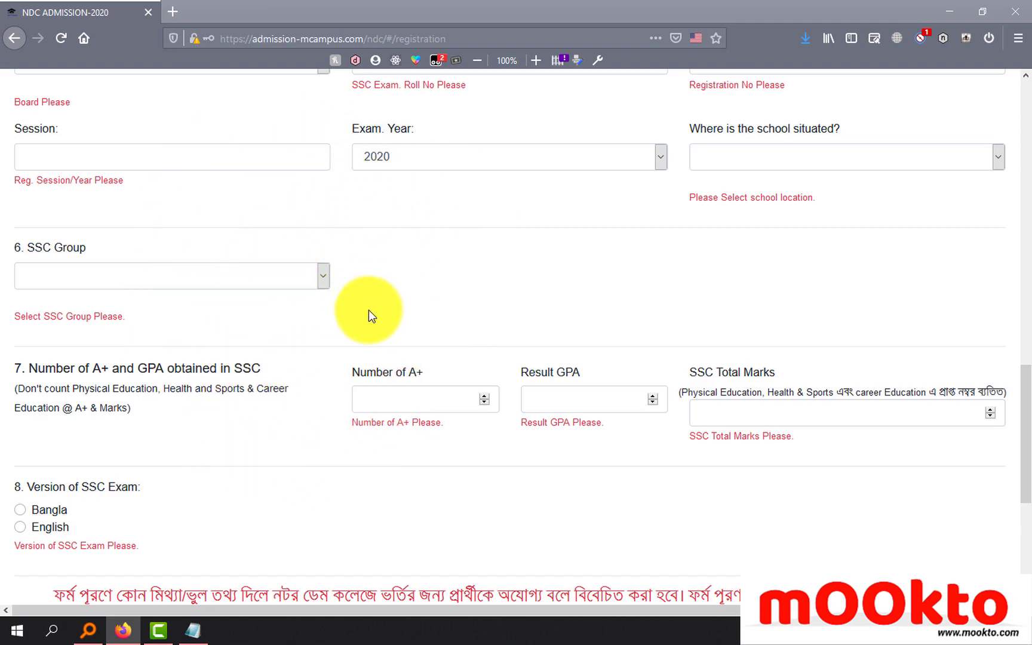
left_click(280, 274)
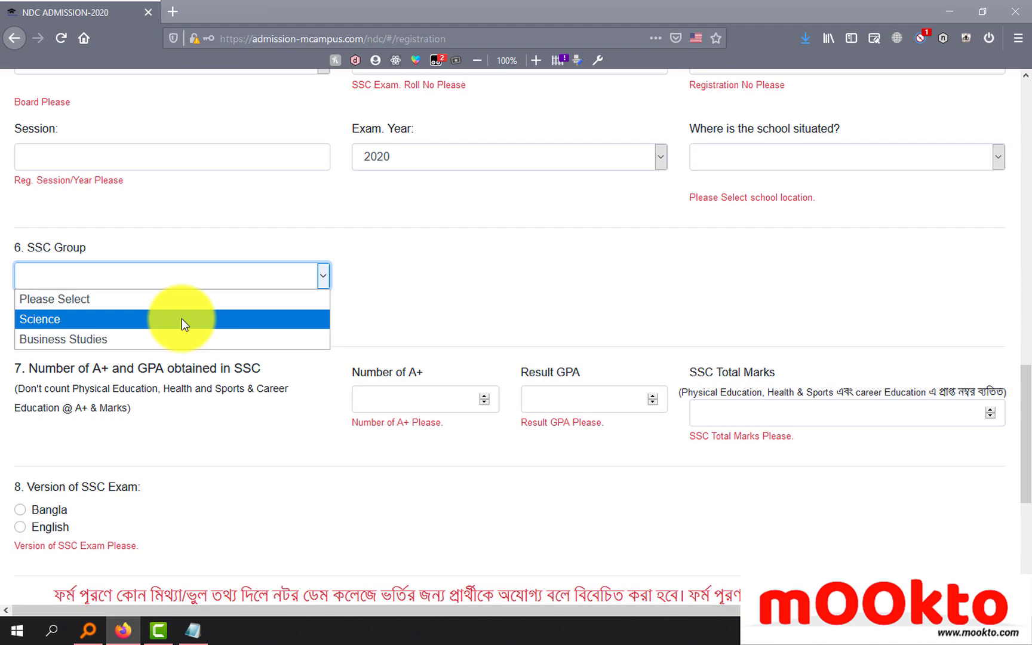
left_click(182, 318)
Examine the Science Group grade point table, starting with the GP field for Bangla.
scroll(371, 408, "down", 2)
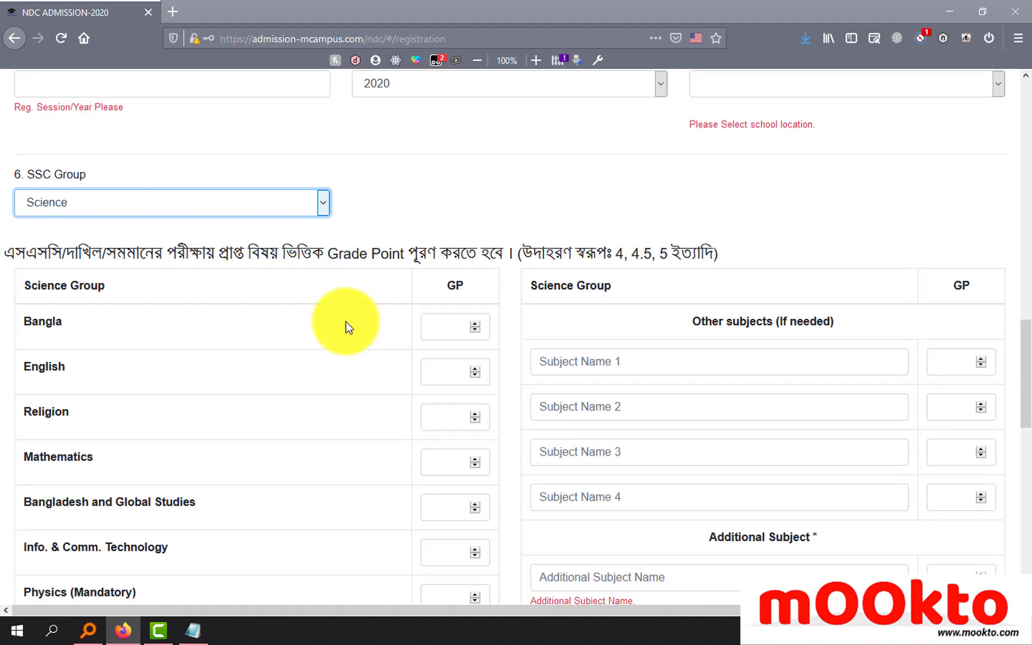
scroll(341, 283, "down", 4)
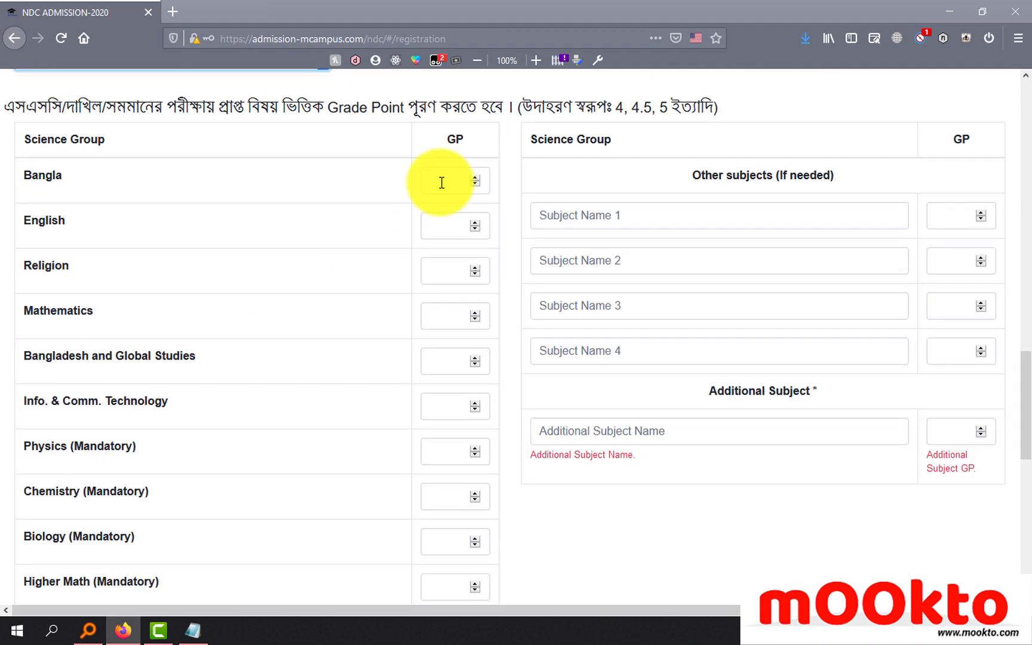
left_click(442, 182)
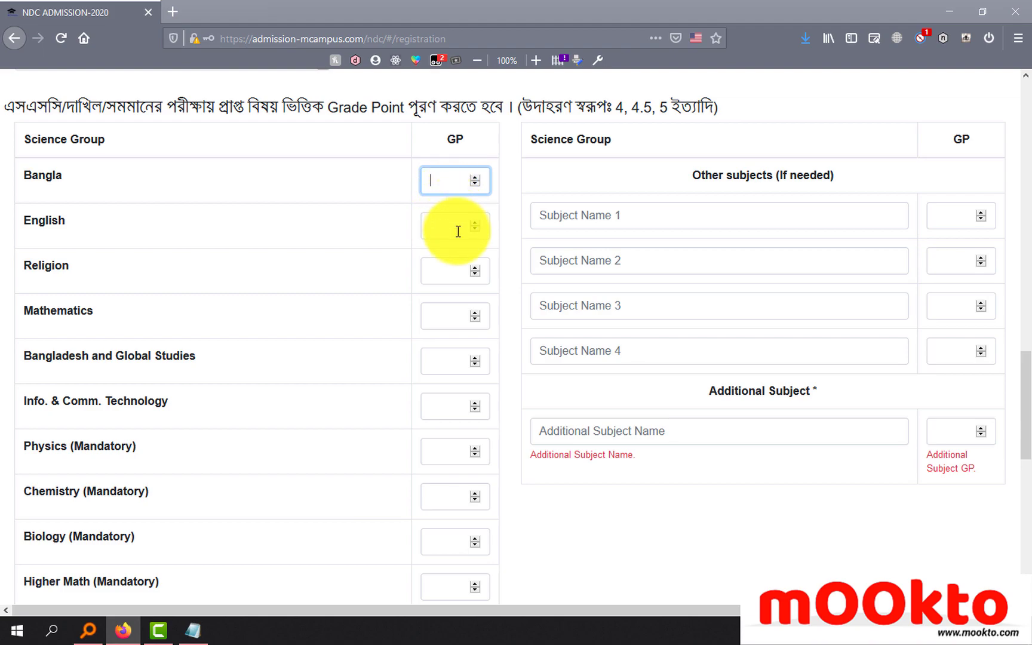
double_click(461, 145)
left_click(460, 174)
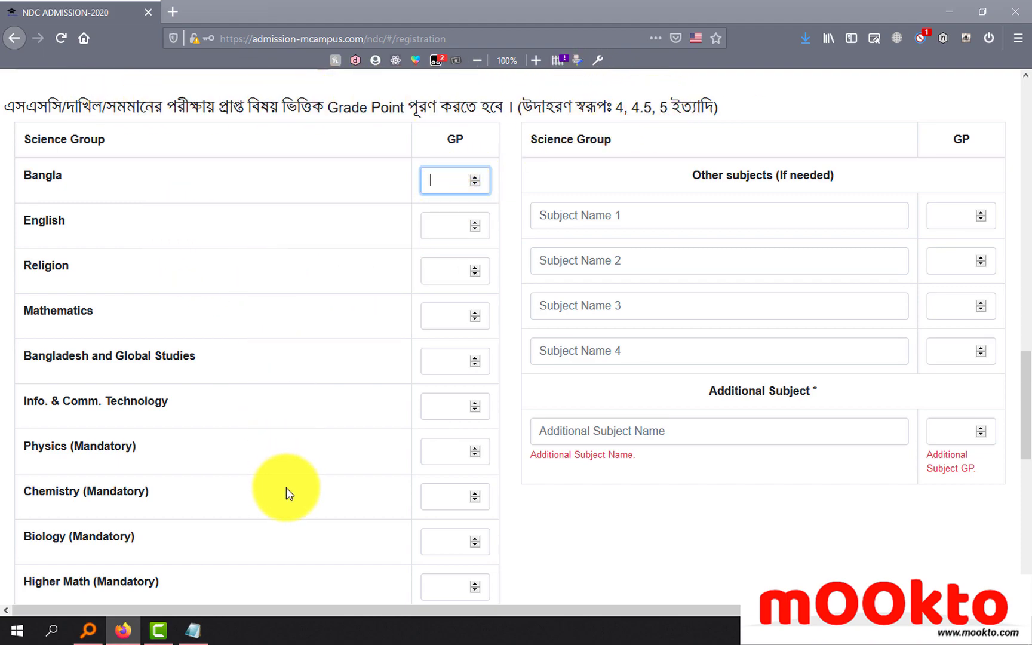
Examine the rest of the Science Group grade point table, including the Additional Subject name and GP fields.
scroll(288, 478, "down", 2)
scroll(740, 363, "up", 2)
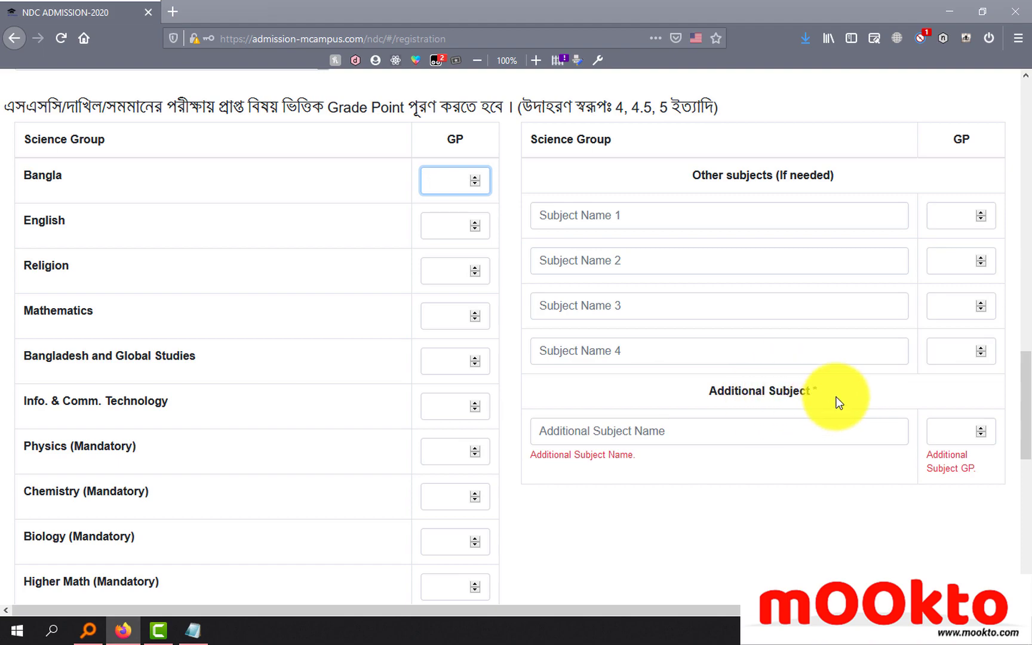
left_click(651, 437)
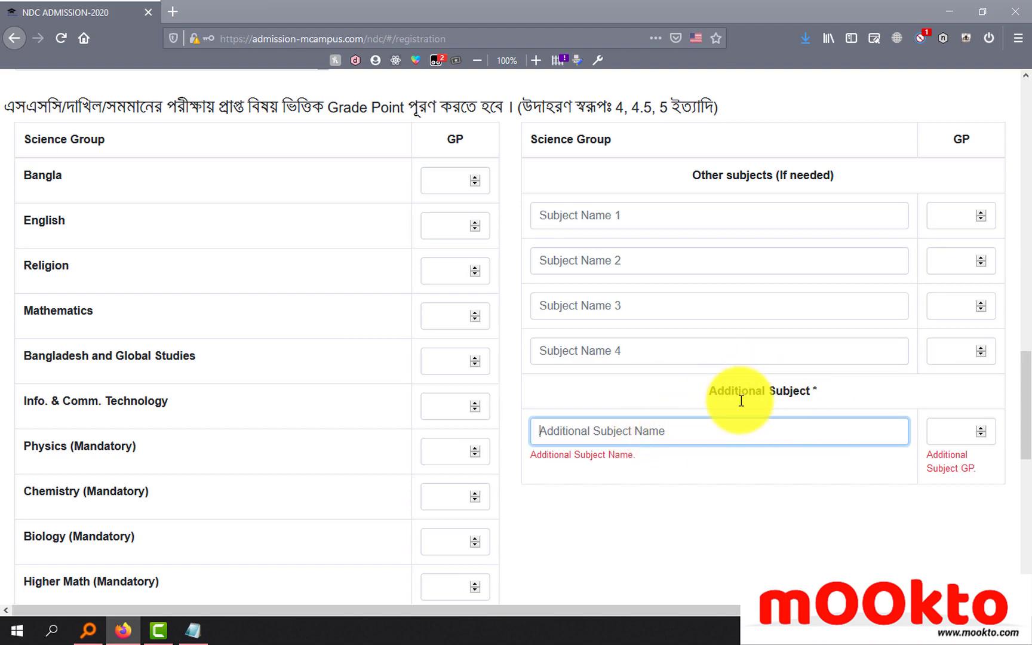
scroll(752, 452, "down", 3)
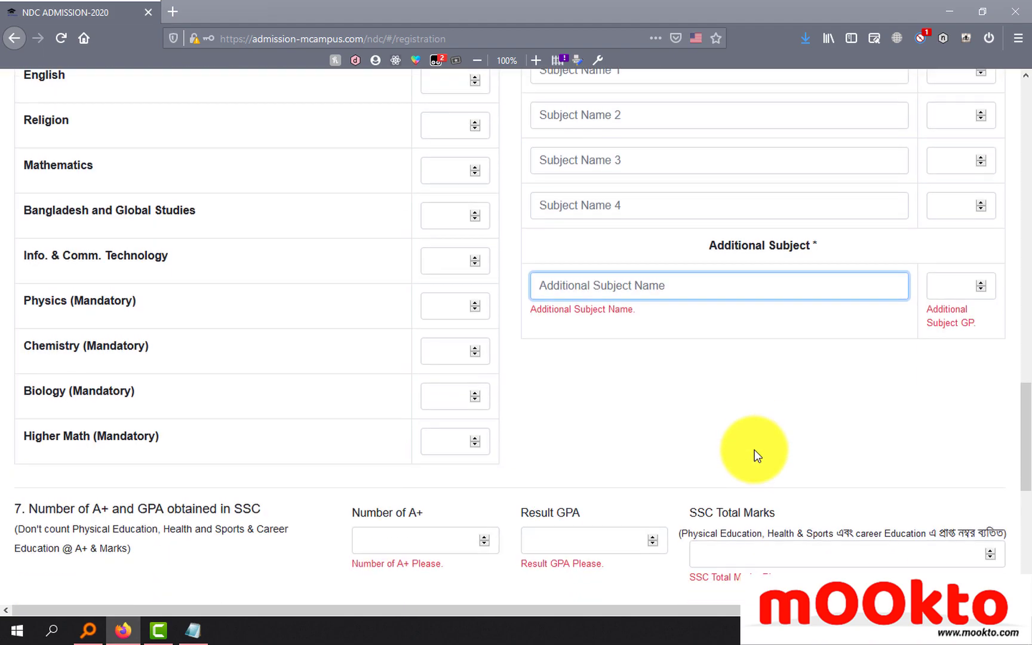
left_click(956, 287)
scroll(744, 335, "down", 3)
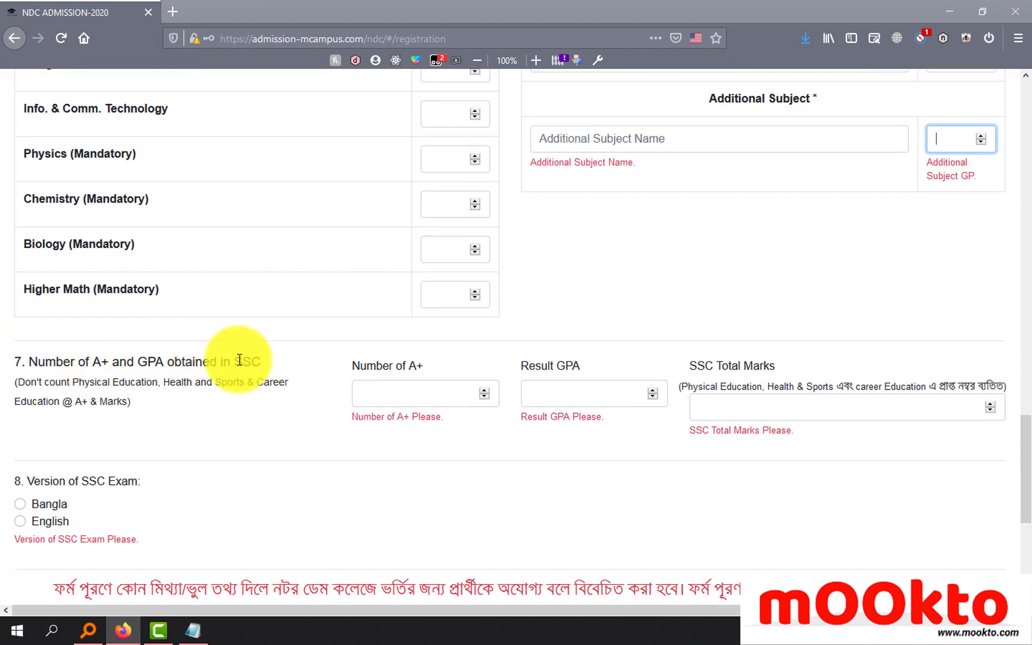
Go through the Number of A+, Result GPA and SSC Total Marks fields and the SSC exam version choices.
left_click(427, 397)
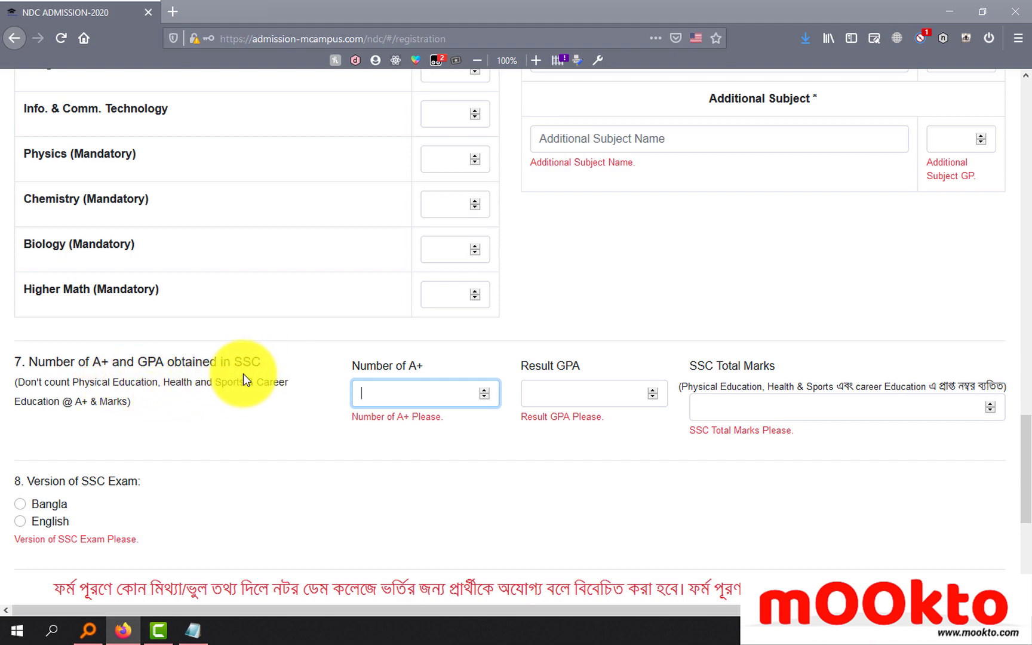
left_click(588, 392)
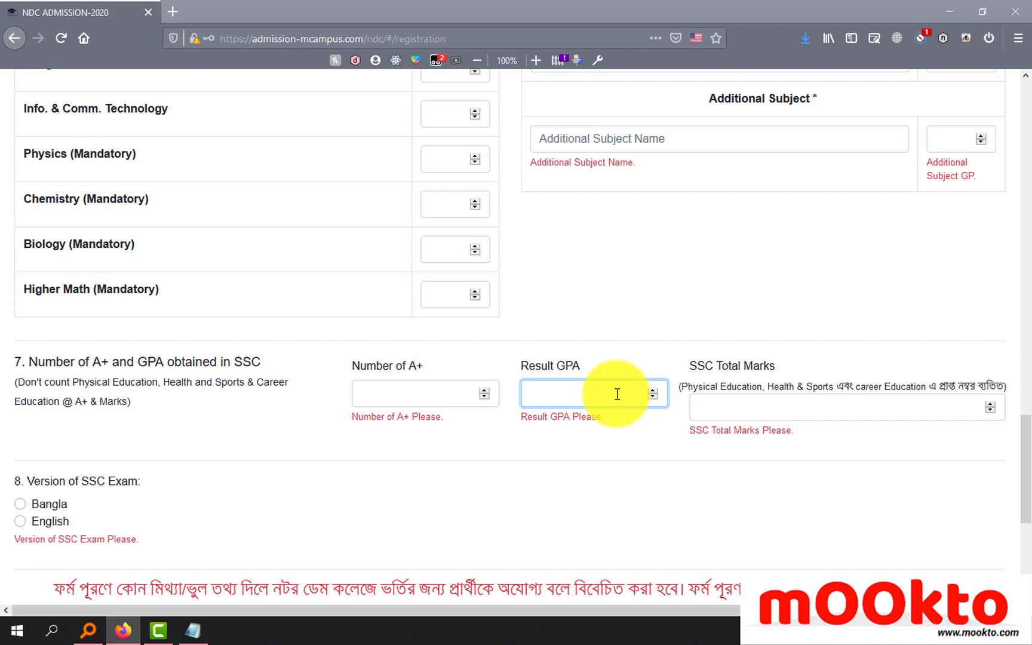
left_click(754, 411)
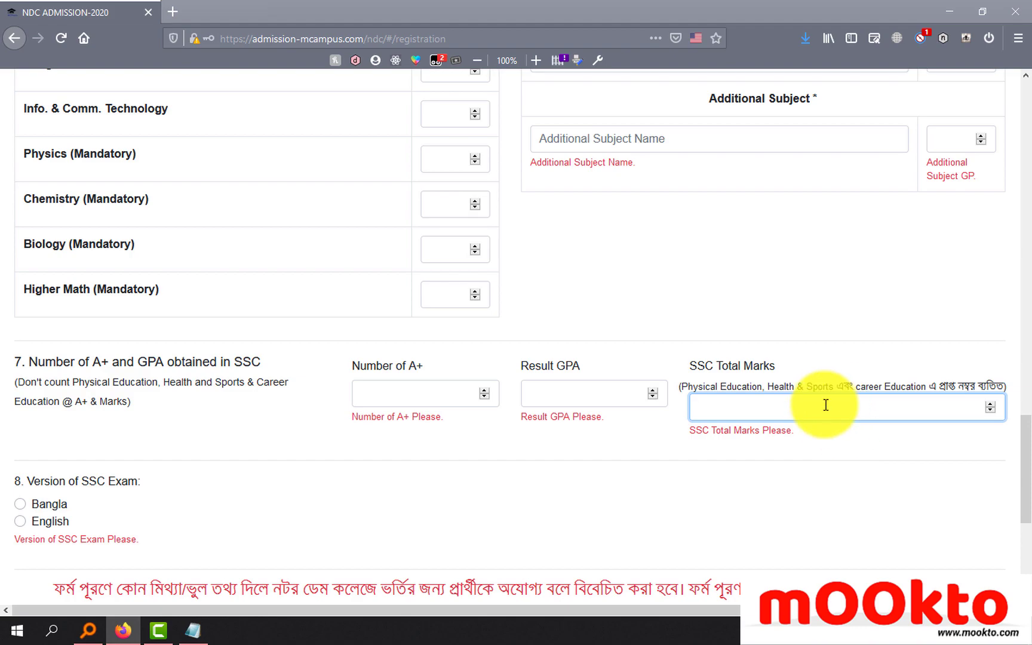
scroll(573, 418, "down", 3)
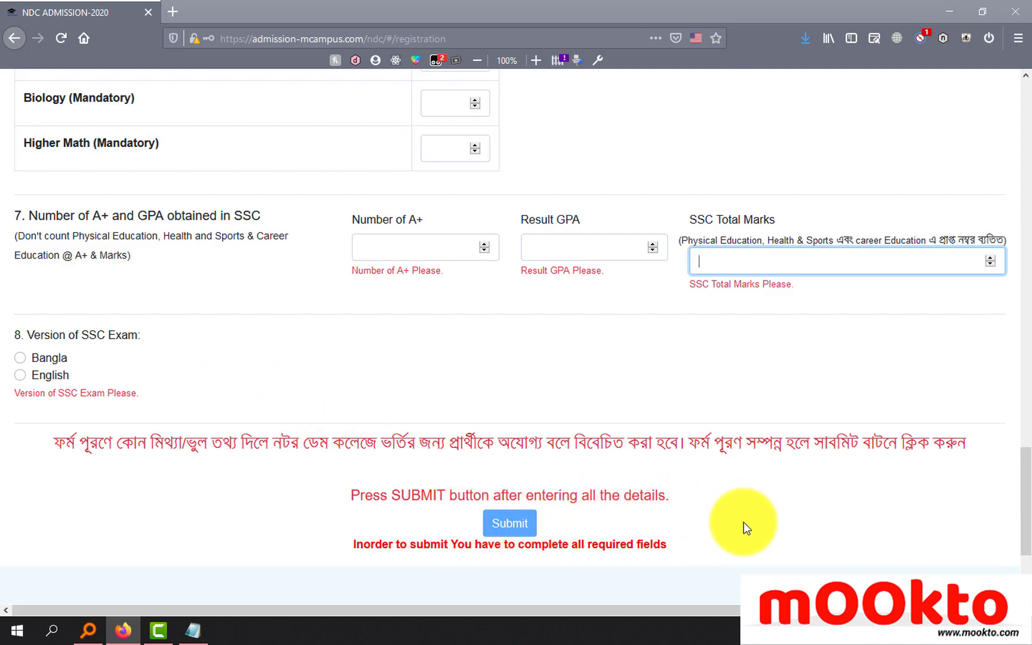
Look over the whole application form again, from the photo upload to the submission notice at its end.
scroll(747, 524, "up", 15)
scroll(747, 518, "up", 5)
scroll(747, 518, "down", 10)
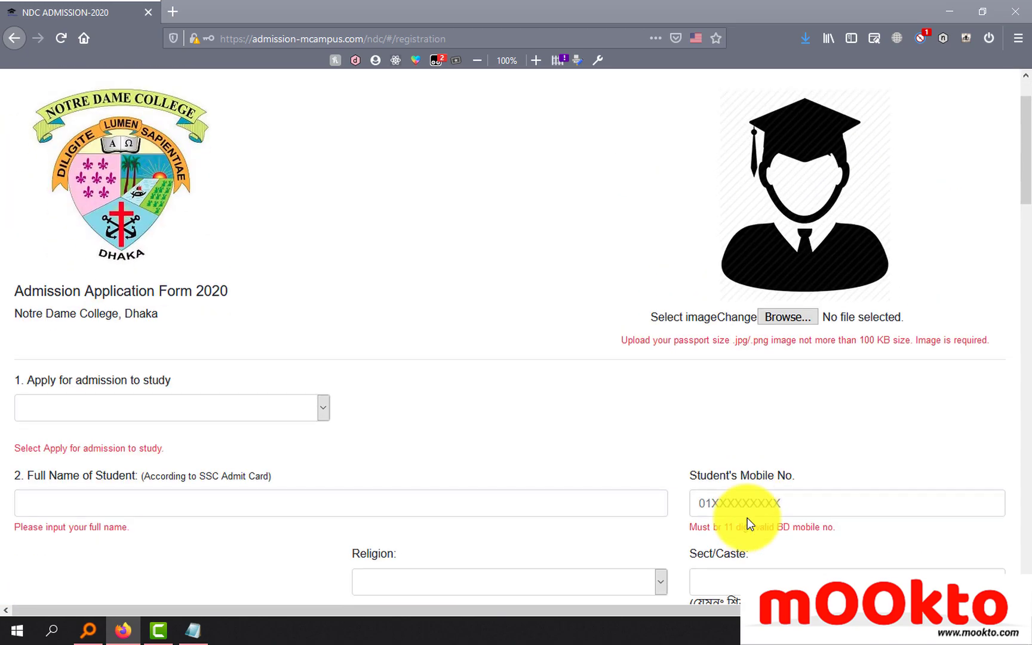
scroll(747, 527, "down", 15)
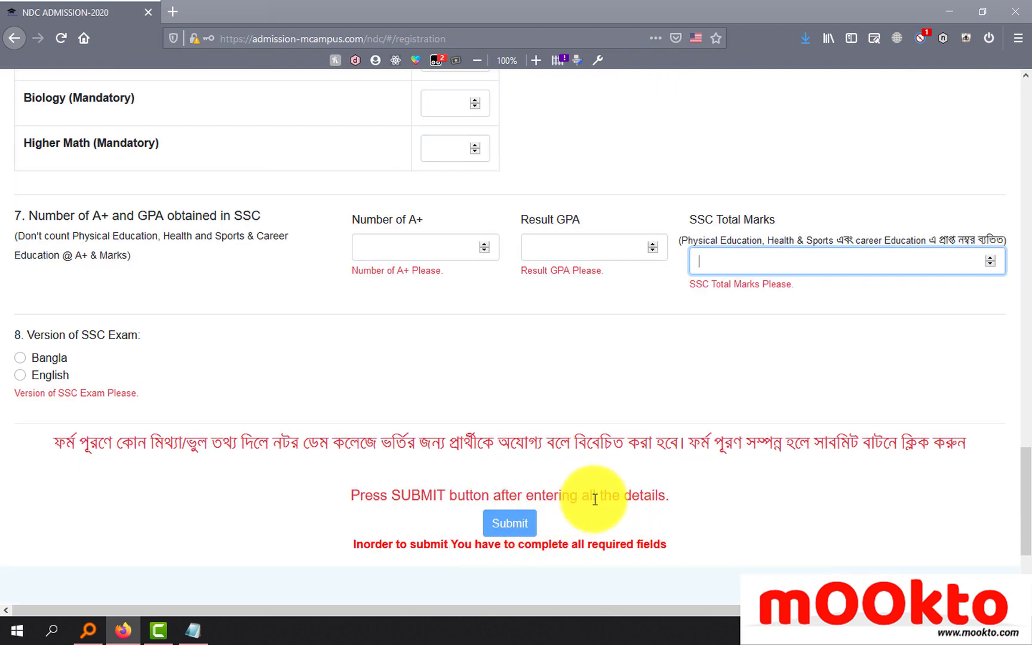
scroll(593, 500, "up", 15)
scroll(594, 500, "up", 5)
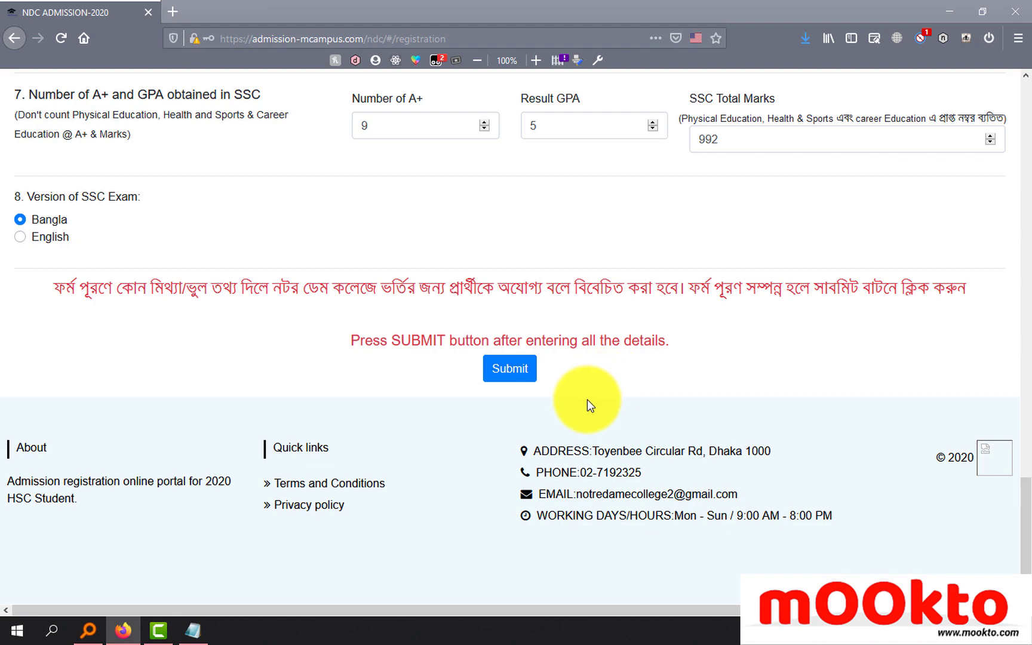
Submit the completed application form and choose bKash Payment for the registration fees.
left_click(513, 369)
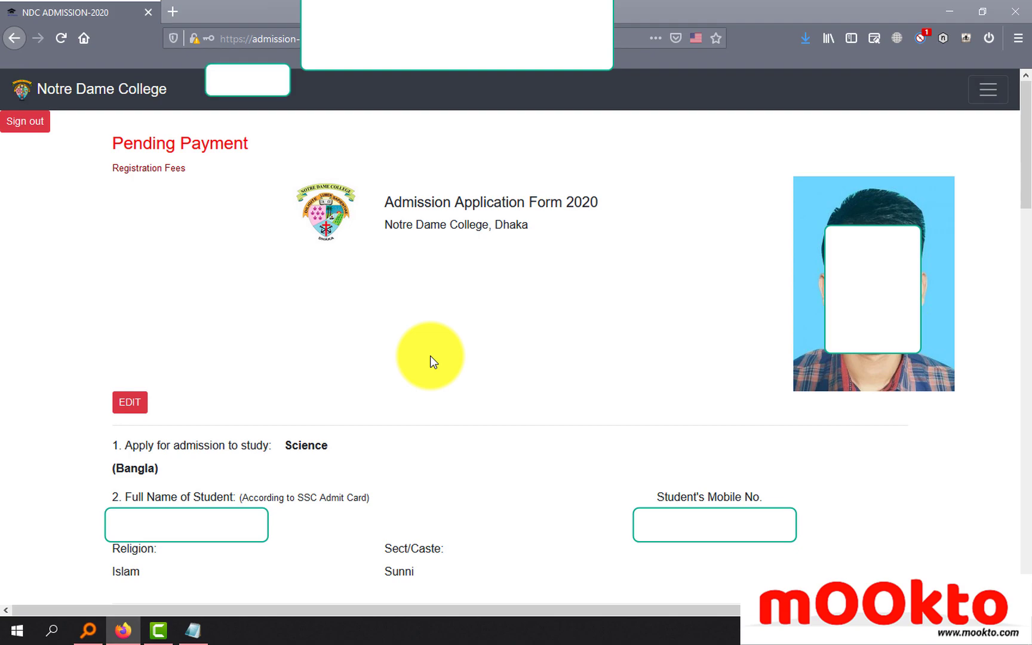
key("End")
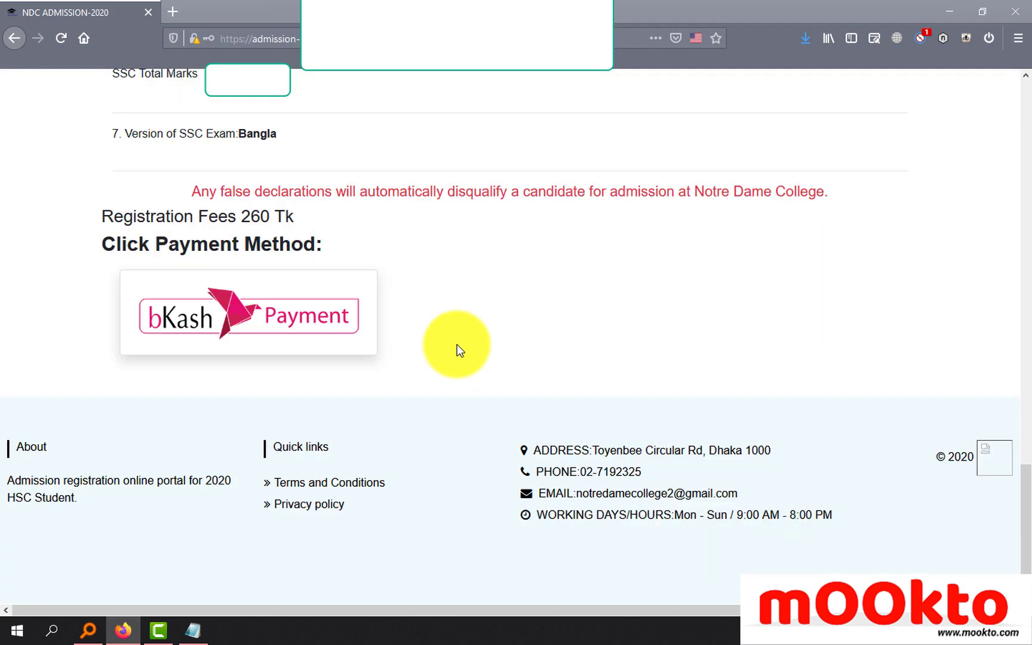
left_click(260, 319)
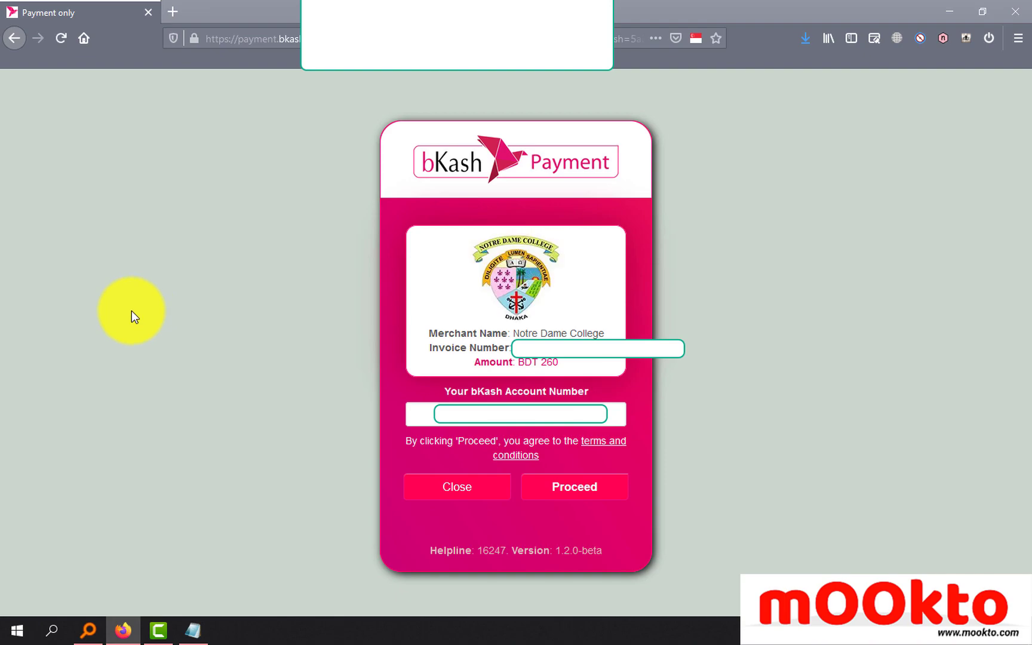
Pay the registration fee through bKash by entering the account number, the verification code and the PIN.
left_click(476, 414)
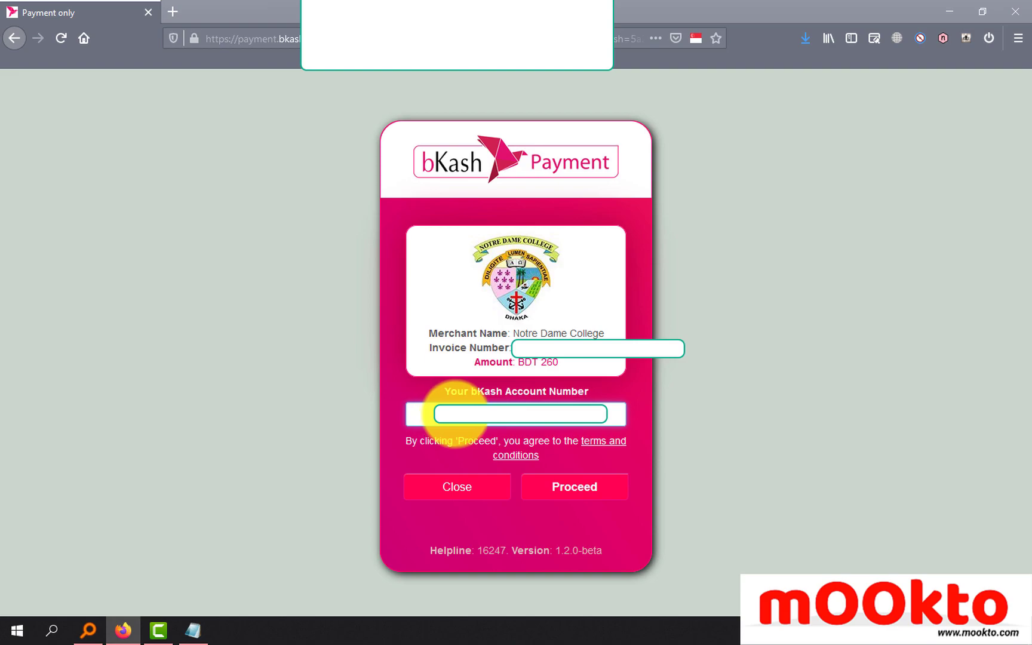
left_click(600, 487)
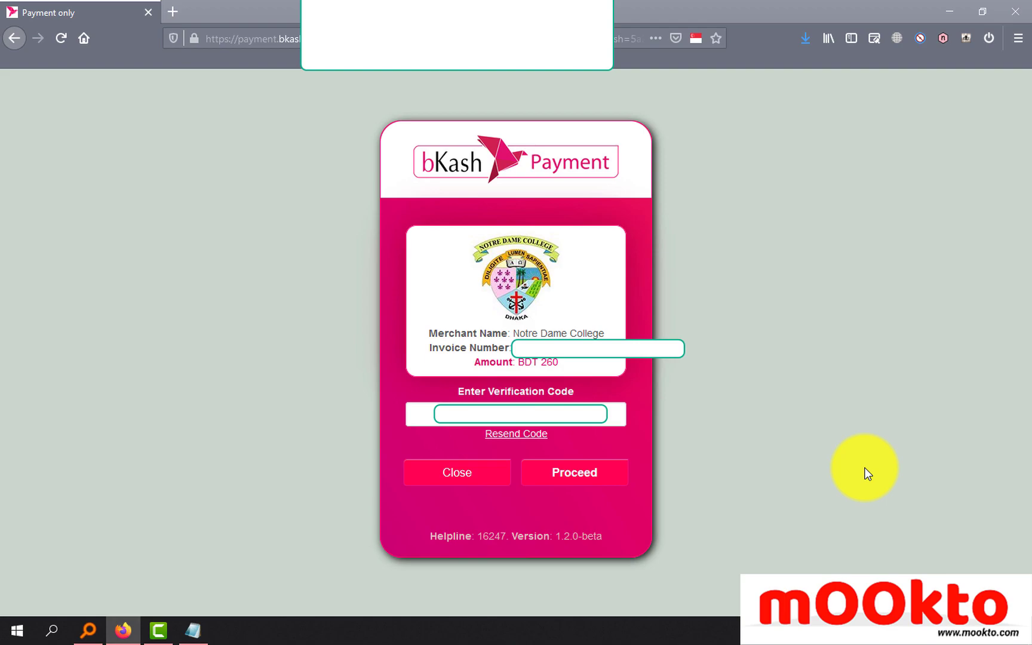
left_click(513, 418)
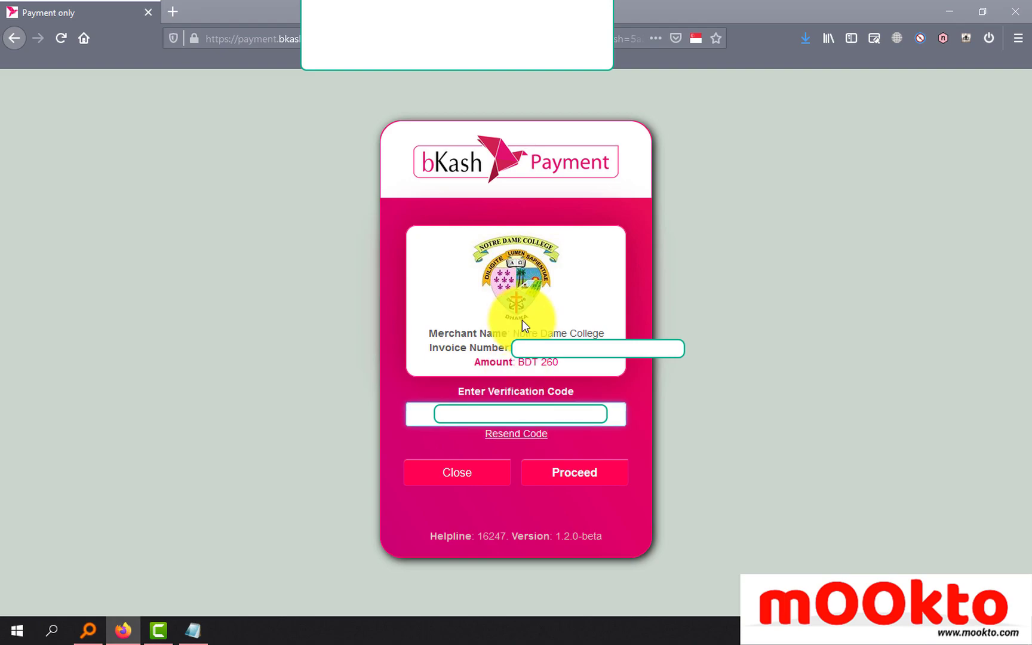
left_click(588, 478)
left_click(535, 421)
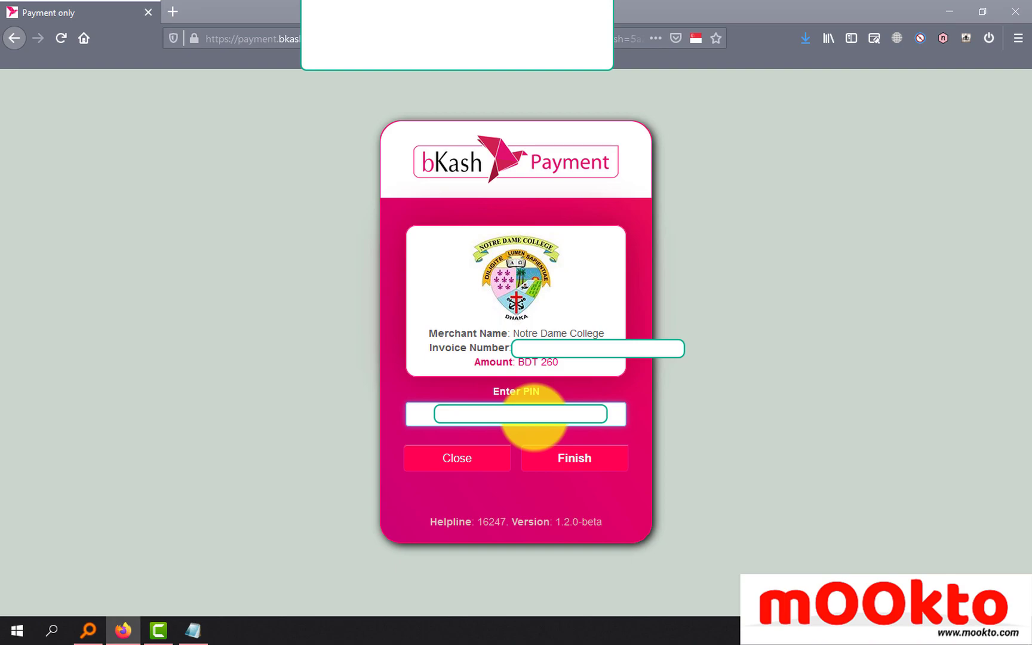
left_click(595, 460)
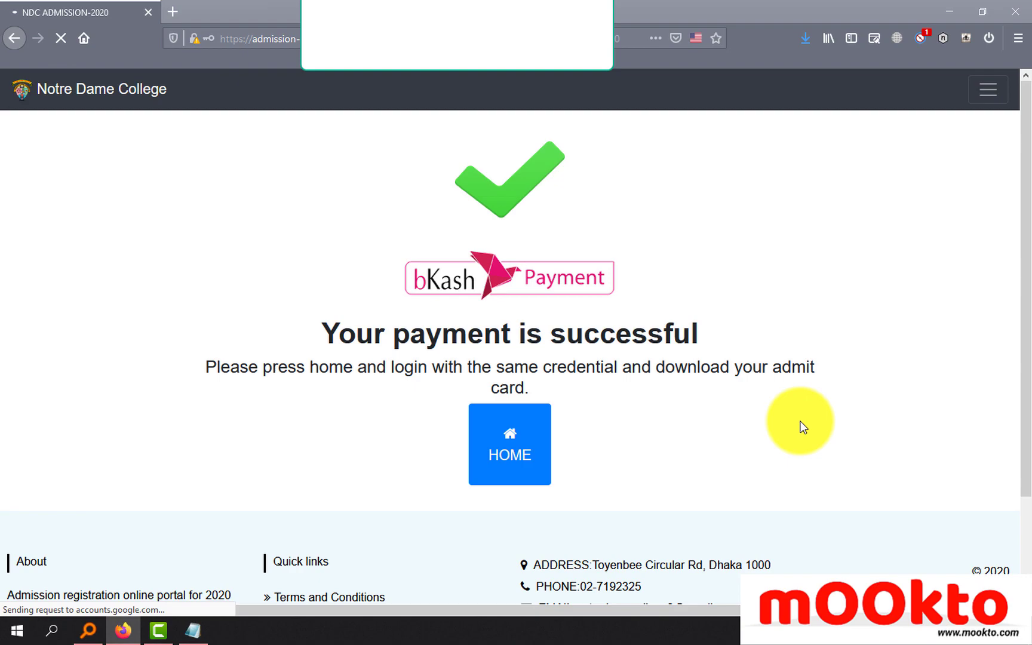
Return to the admission home page and log in again with the mobile number and pass code.
left_click(518, 454)
scroll(639, 583, "down", 8)
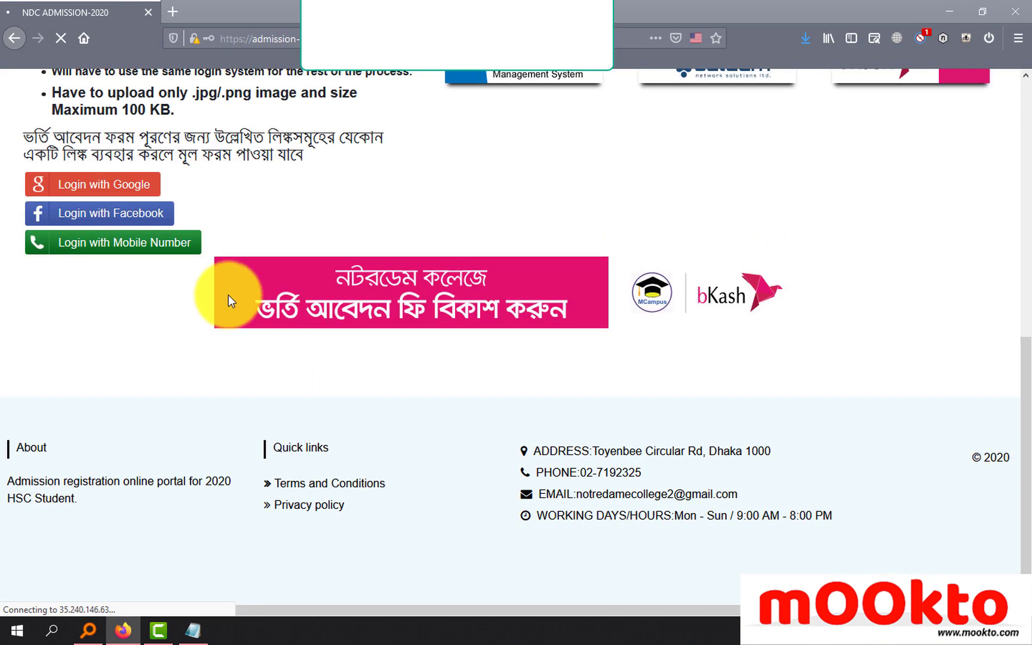
left_click(138, 242)
left_click(621, 329)
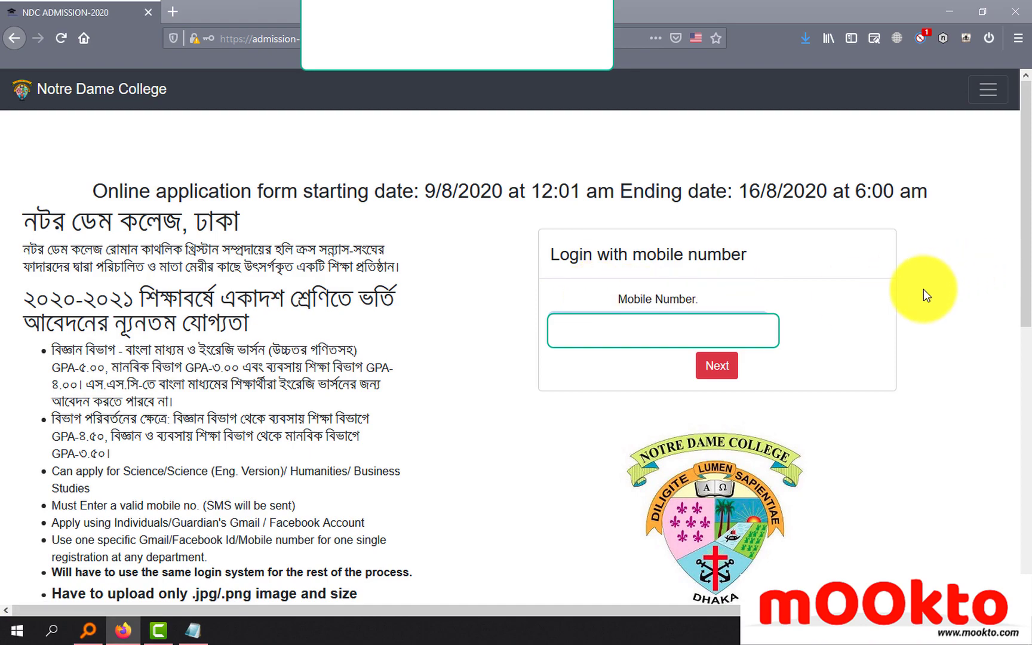
left_click(723, 369)
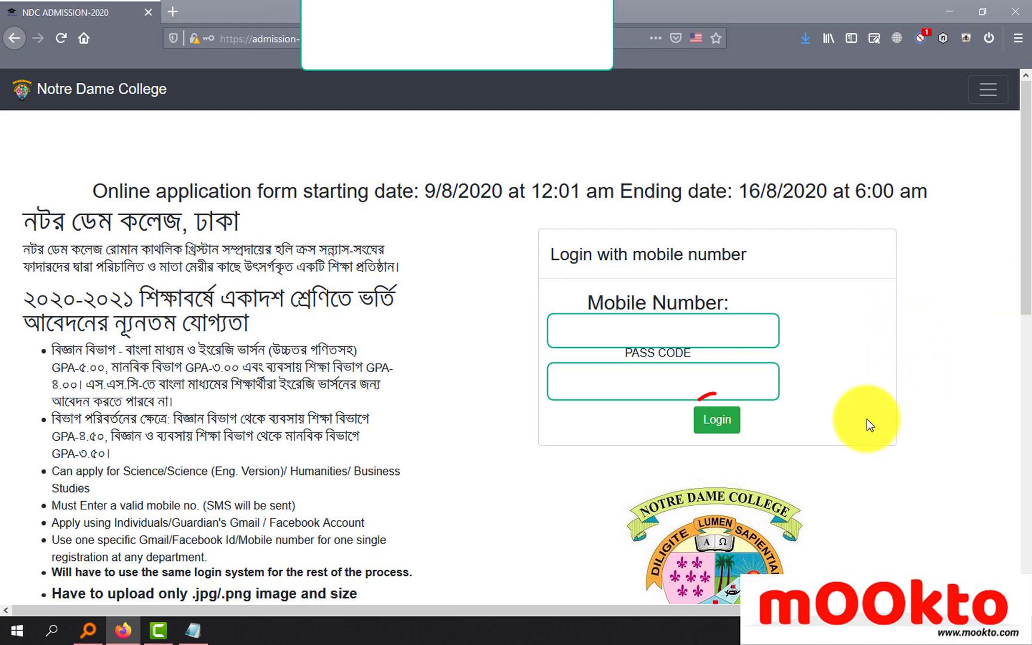
left_click(719, 425)
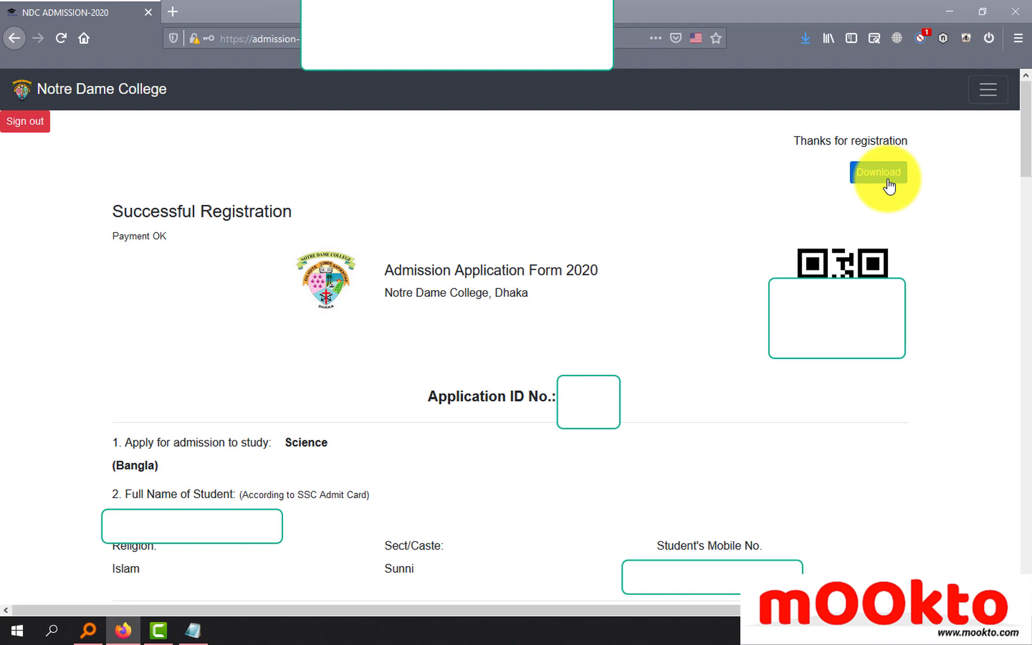
Download the admission registration form and open its PDF to view the instructions on page 2.
left_click(806, 38)
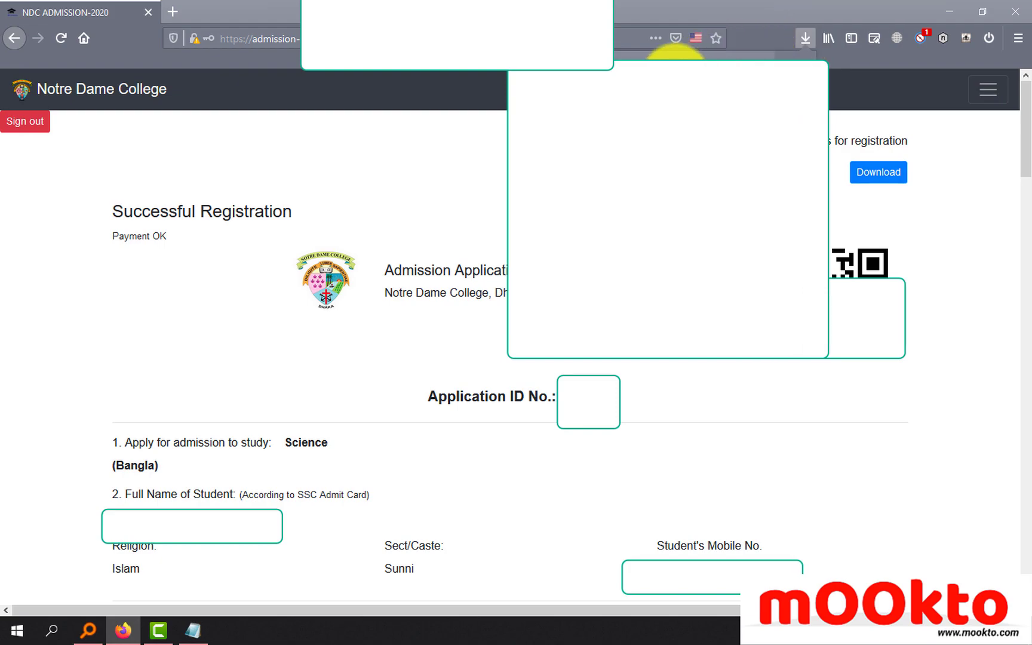
left_click(675, 79)
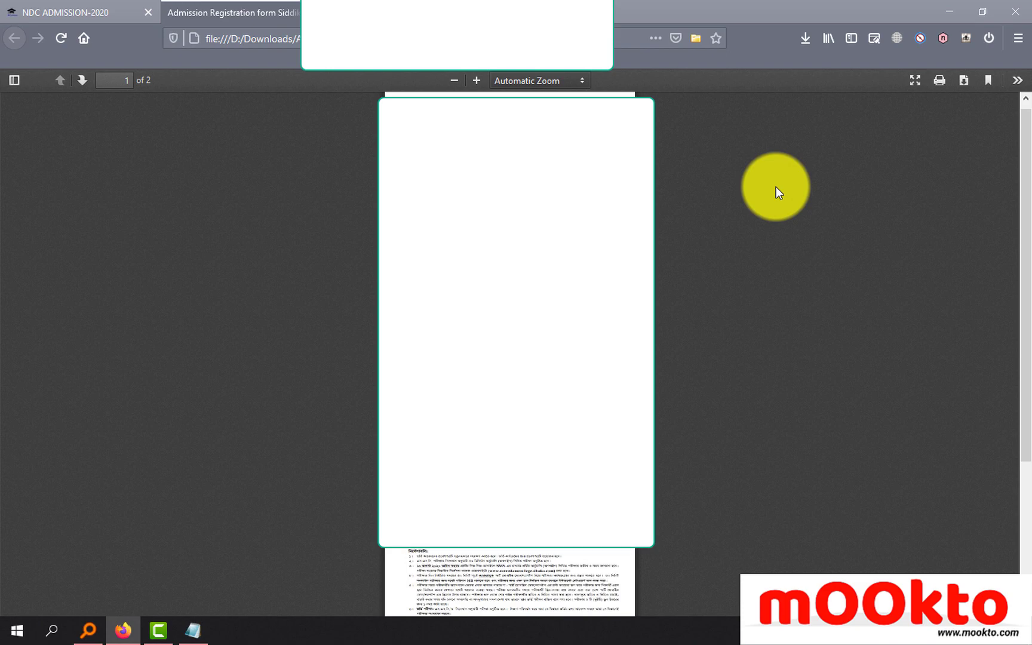
scroll(795, 180, "up", 10)
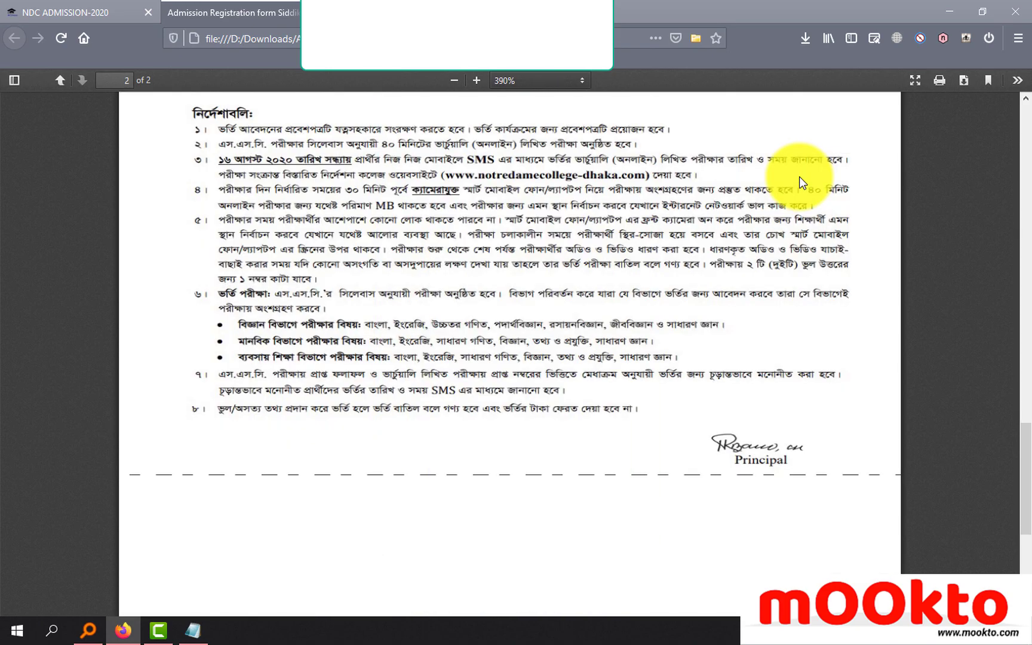